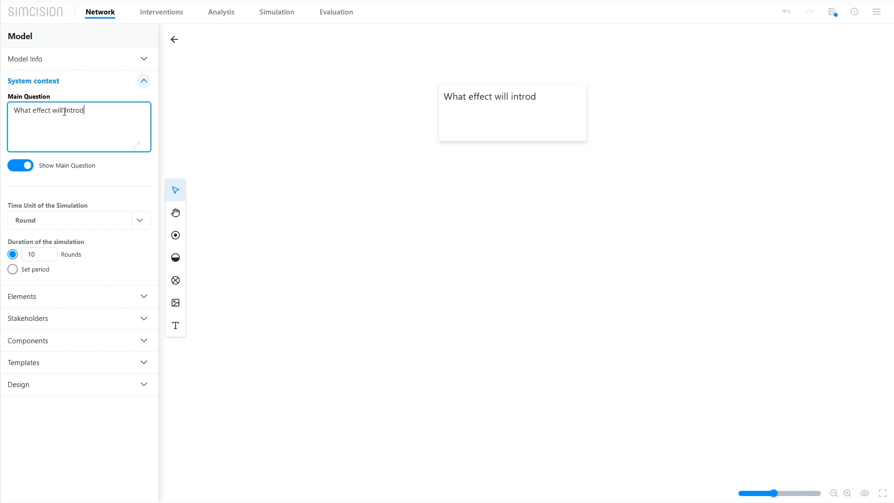
Step: Complete the main question to read "What effect will introducing equal pay have on my company in the next year?"
type("pay hav")
type("equal pay")
key("End")
type("have")
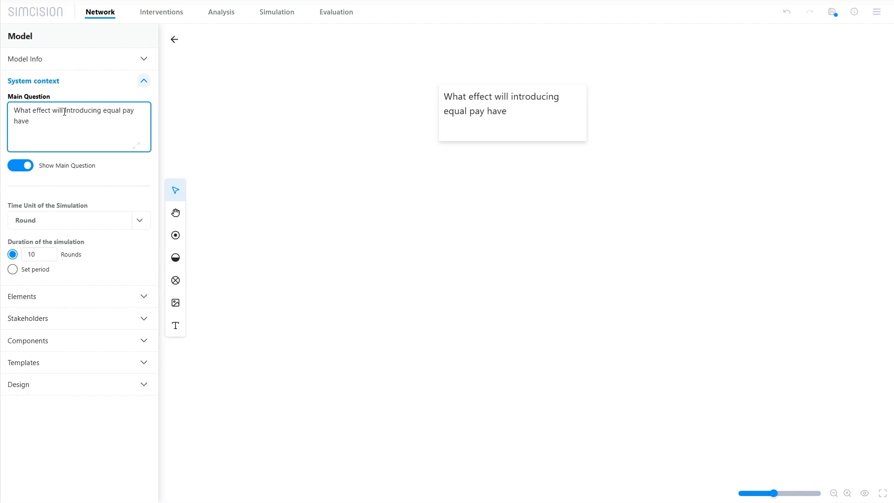
type(" on my company in the ")
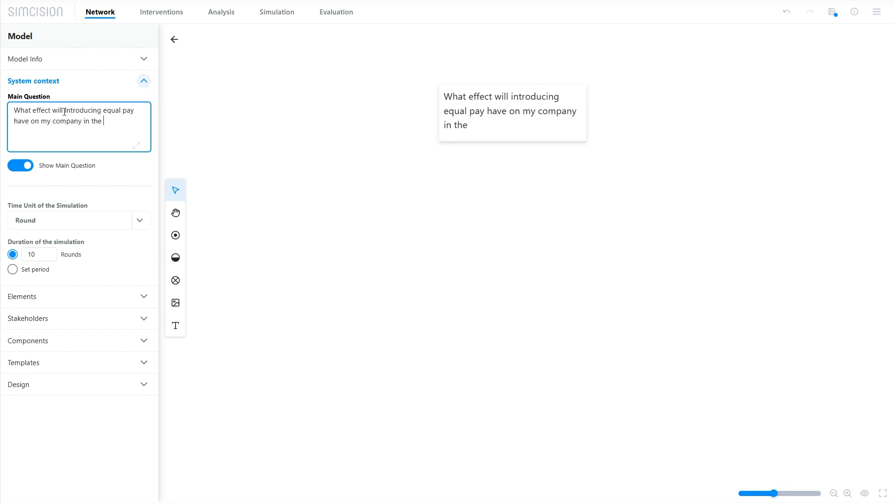
type("next year?")
Step: Set the simulation's time unit to Week and its duration to 52 weeks
left_click(108, 222)
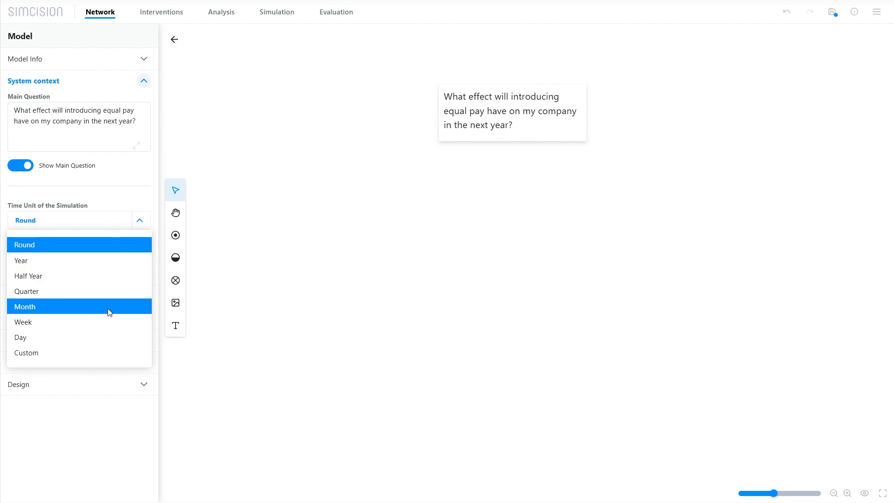
left_click(107, 320)
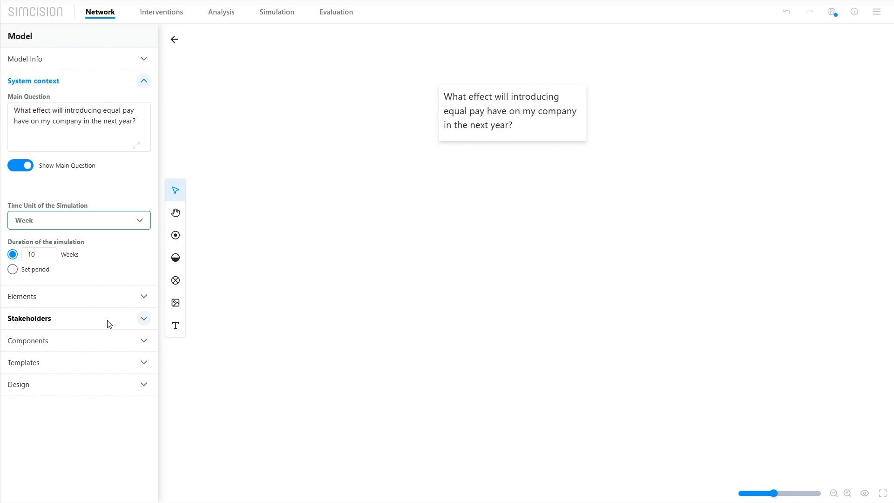
double_click(47, 259)
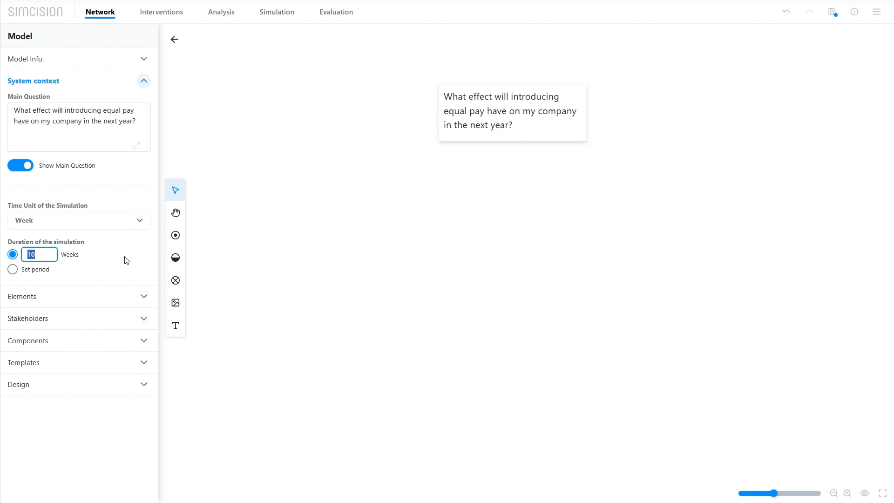
type("52")
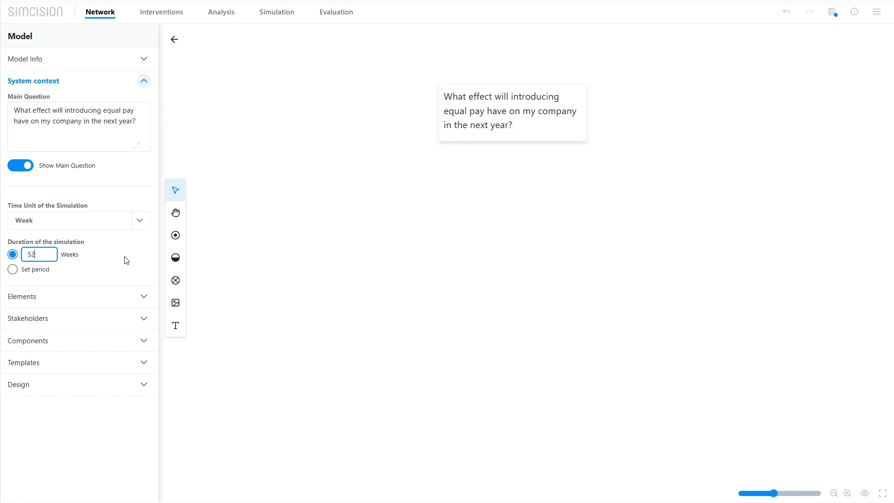
Step: Add two targets side by side below the main question, named Pay Equity and Morale
left_click(181, 239)
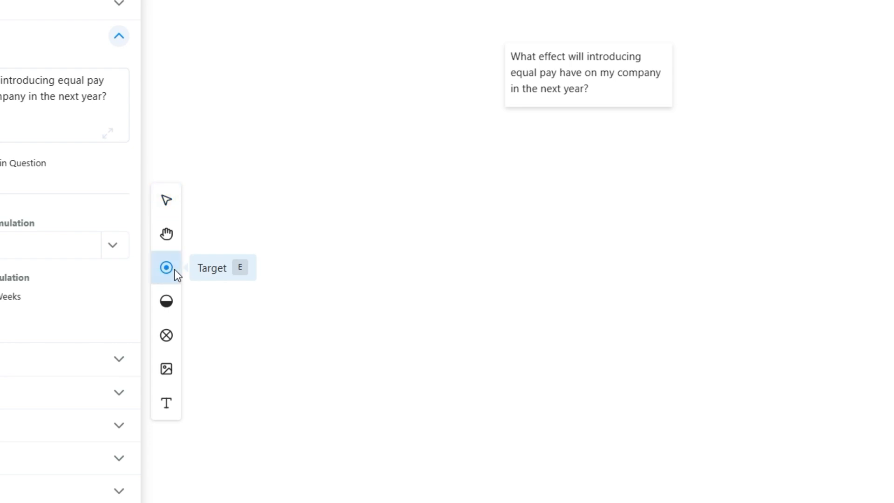
left_click(272, 187)
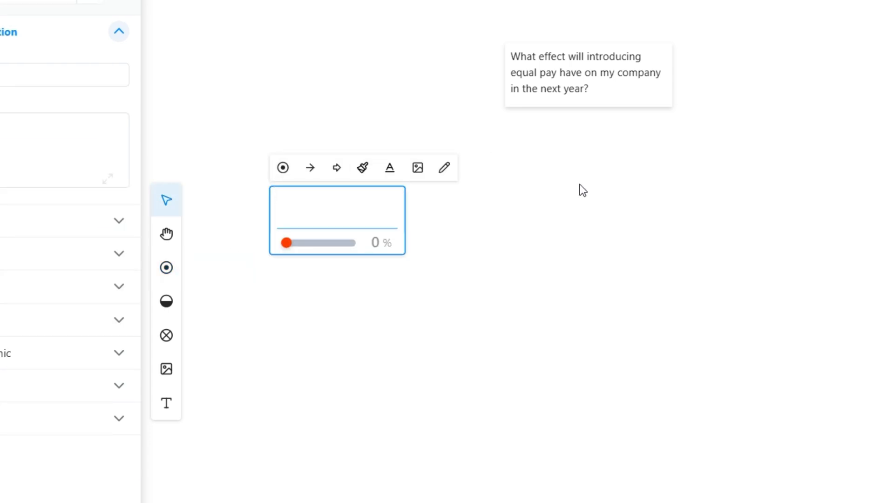
type("Pay Equity")
left_click(223, 311)
left_click(173, 265)
left_click(485, 187)
type("Morale")
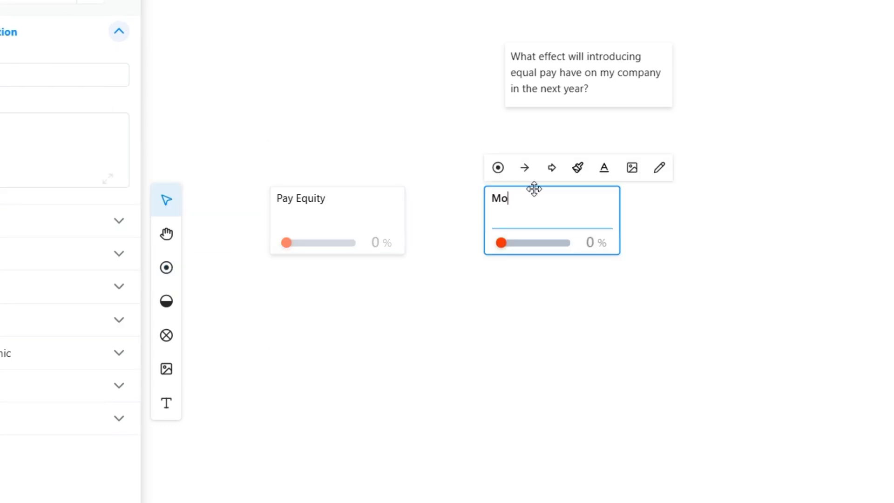
left_click(390, 333)
Step: Add a target named Motivation below and between the Pay Equity and Morale targets
key("e")
left_click(377, 307)
type("Motivation")
left_click(569, 329)
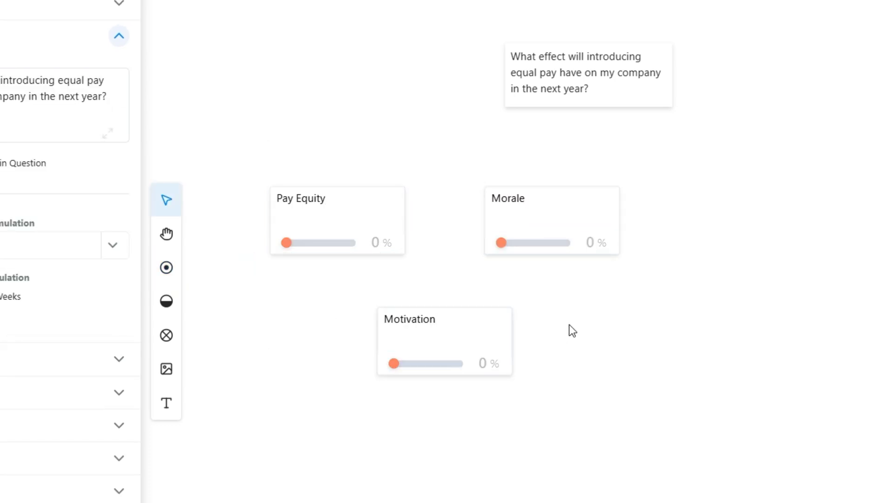
Step: Add a target named Higher Job Satisfaction beside the Motivation target, below Morale
key("e")
left_click(598, 306)
type("Higher ")
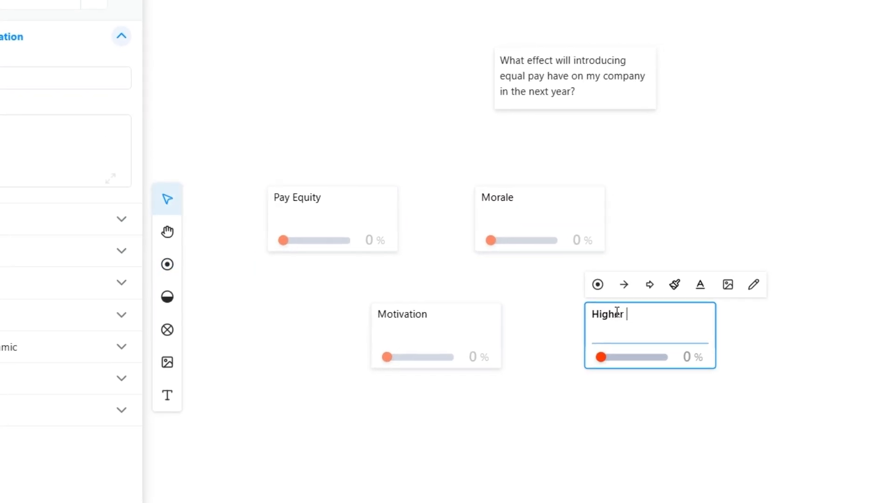
type("Job Satisfaction")
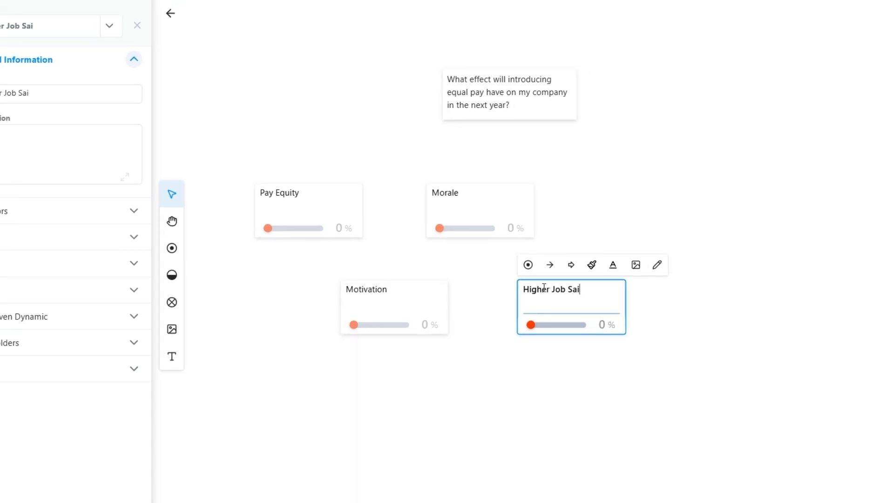
left_click(525, 189)
Step: Rename the Morale target as Employee Morale
left_click_drag(434, 182, 452, 182)
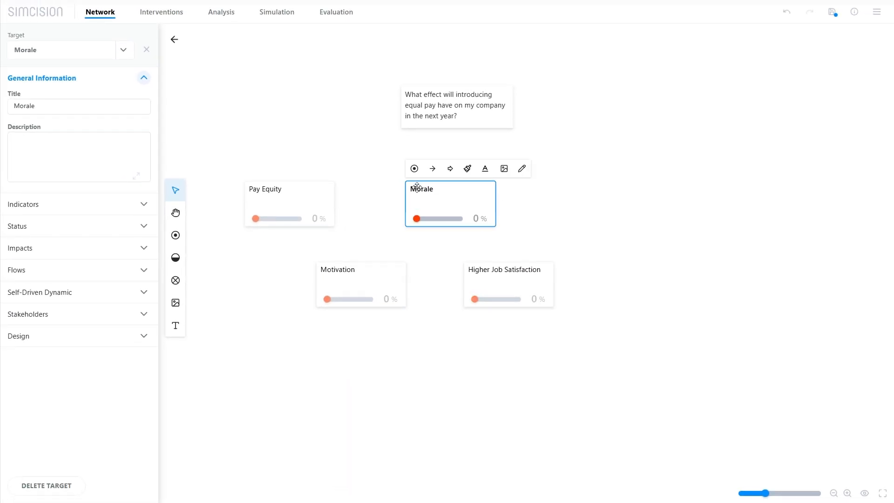
left_click(415, 187)
type("Employee")
Step: Remove the Motivation target and add a new target named Collaboration in the lower part of the network
left_click(389, 268)
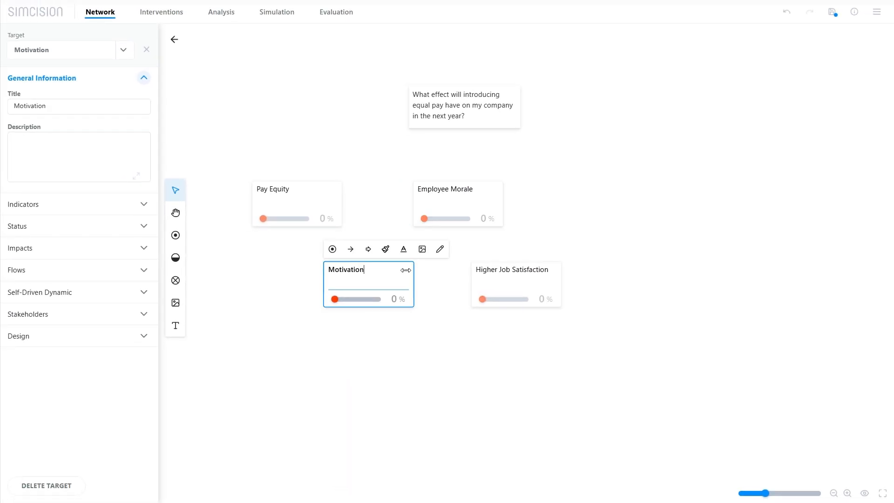
right_click(389, 266)
left_click(419, 316)
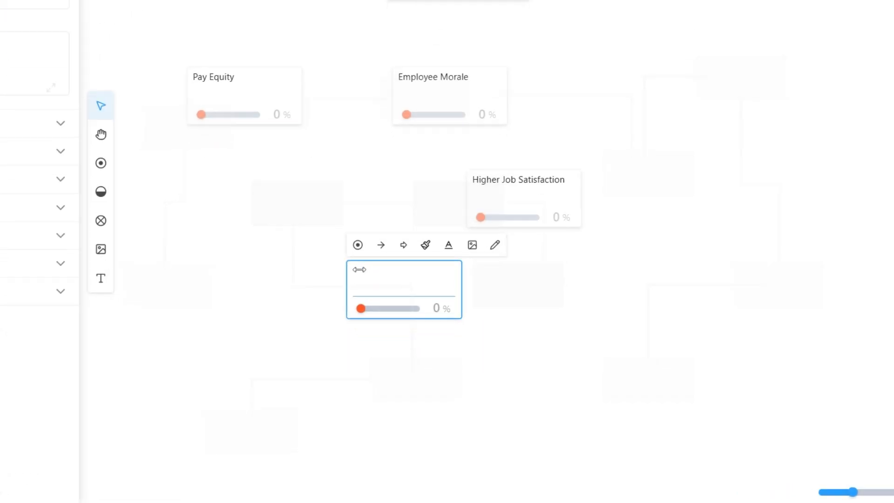
type("lab")
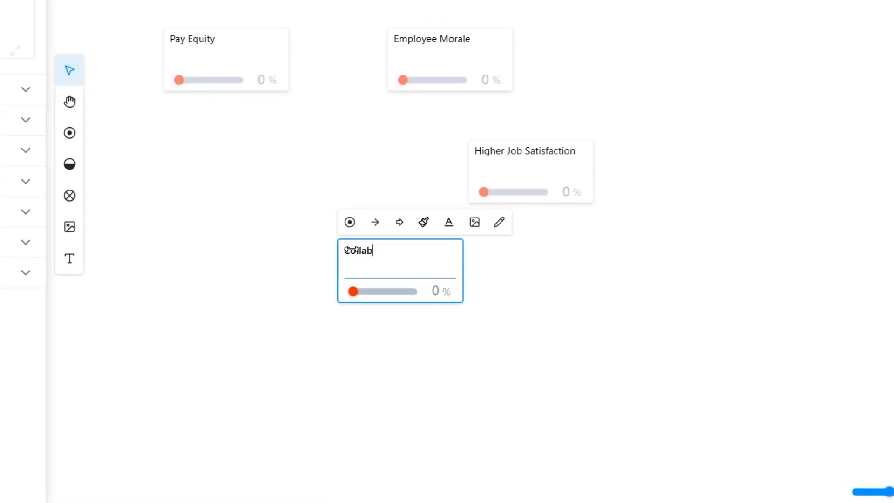
type("oration")
Step: Add a target named Innovation directly below the Collaboration target
right_click(345, 336)
left_click(378, 349)
type("Innovation")
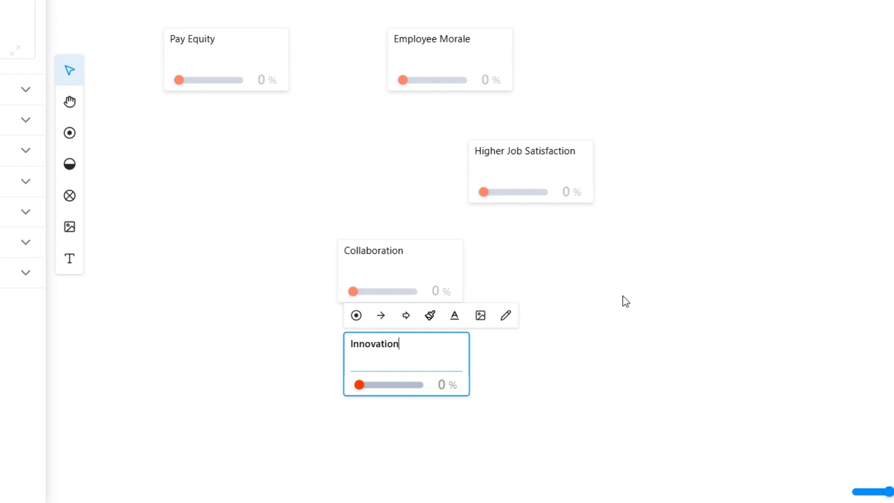
key("Return")
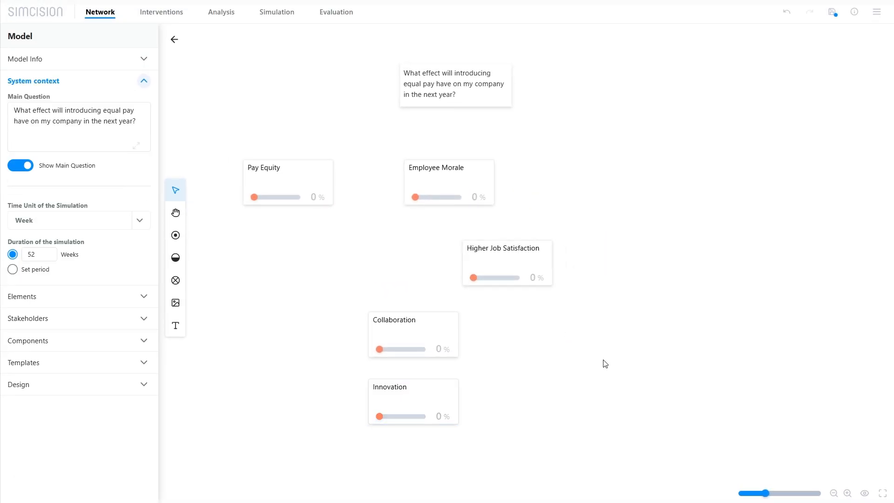
Step: Add a target named Employee Retention below and beside the Higher Job Satisfaction target
right_click(571, 353)
left_click(596, 359)
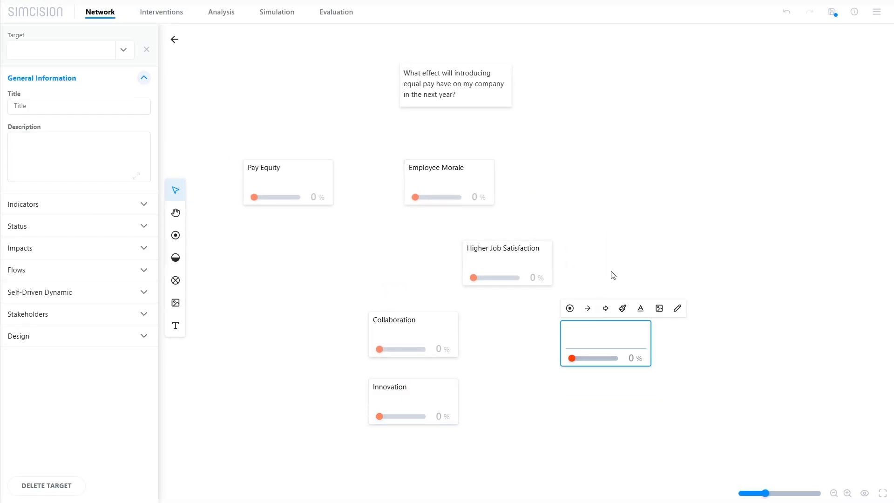
type("Turnover Rate")
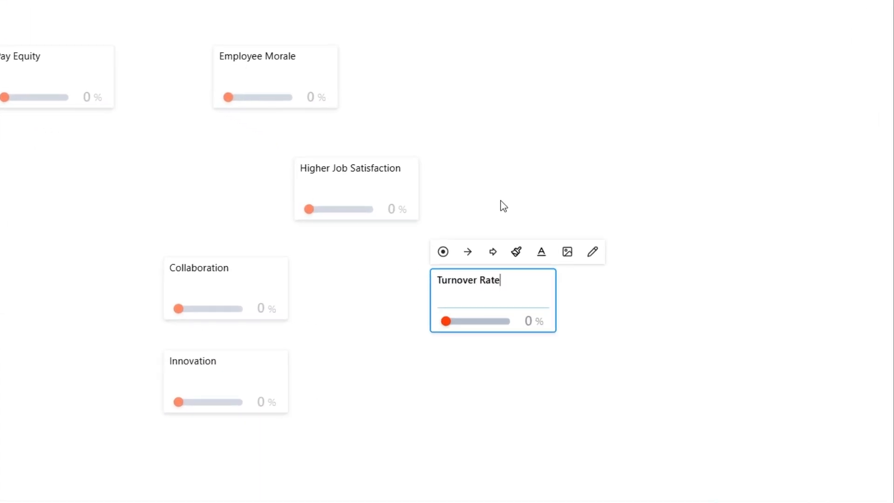
key("ctrl+shift+Left")
key("ctrl+shift+Left")
type("Employee Retention")
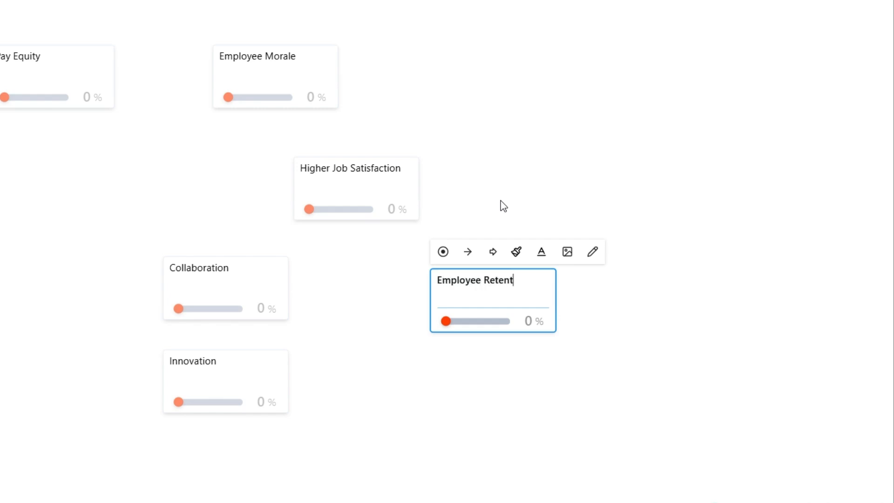
left_click(515, 200)
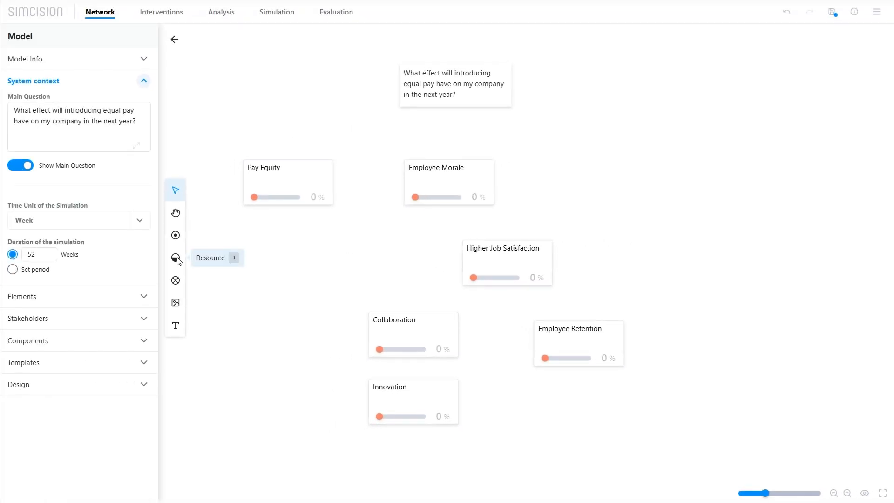
Step: Add a resource named Budget in the empty area beside the Employee Morale target
left_click(177, 260)
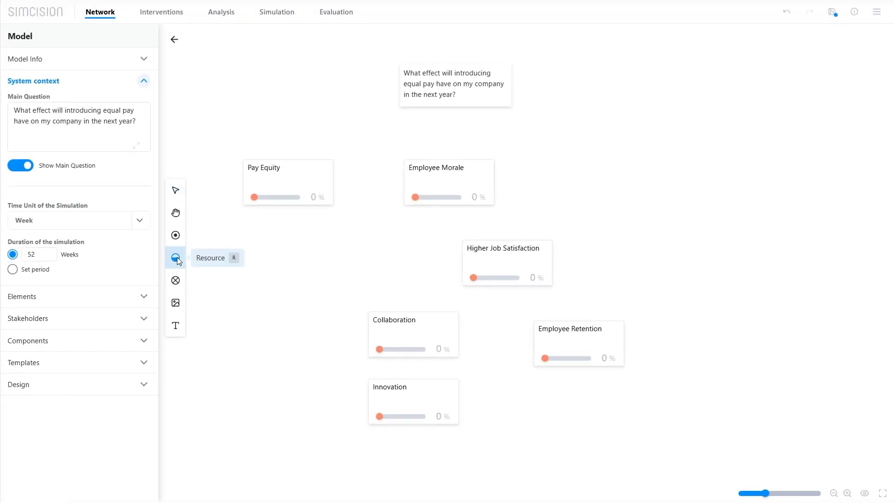
left_click(667, 161)
type("Budget")
Step: Define the Budget resource's scope with a minimum value of -500, a maximum value of 100000 and € as the unit
left_click(111, 200)
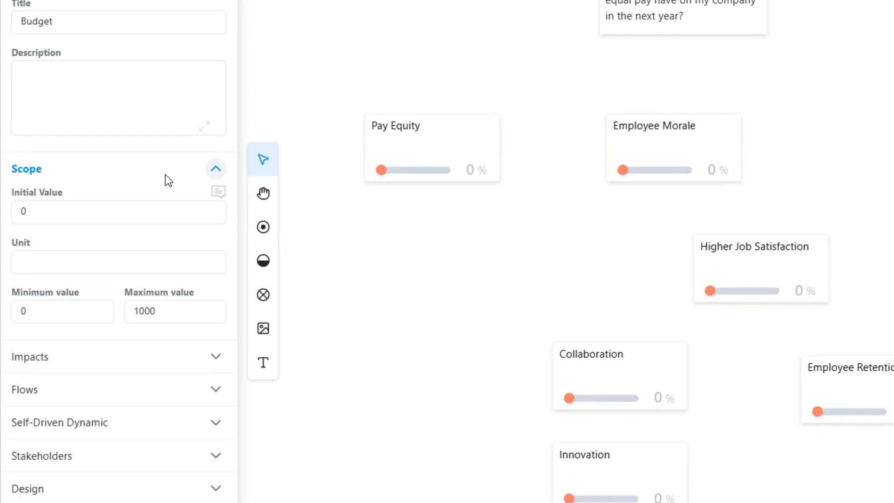
left_click(34, 312)
key("BackSpace")
type("-500")
left_click(159, 311)
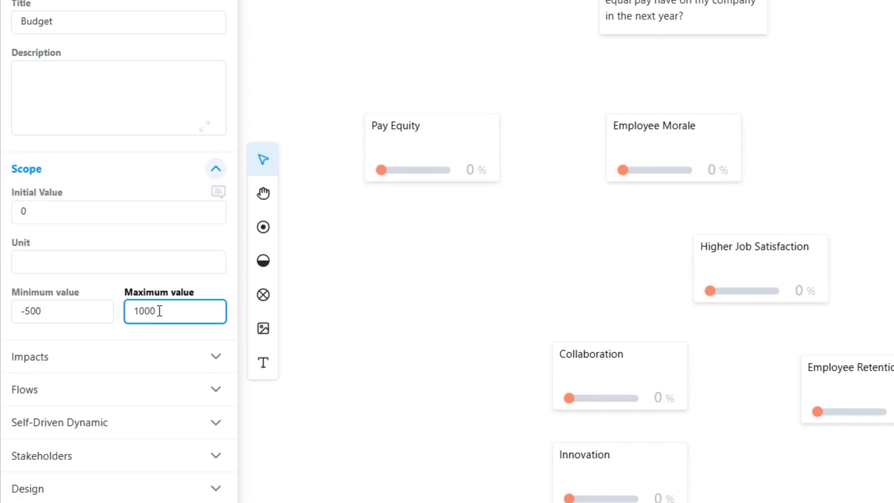
type("00")
left_click(164, 265)
type("€")
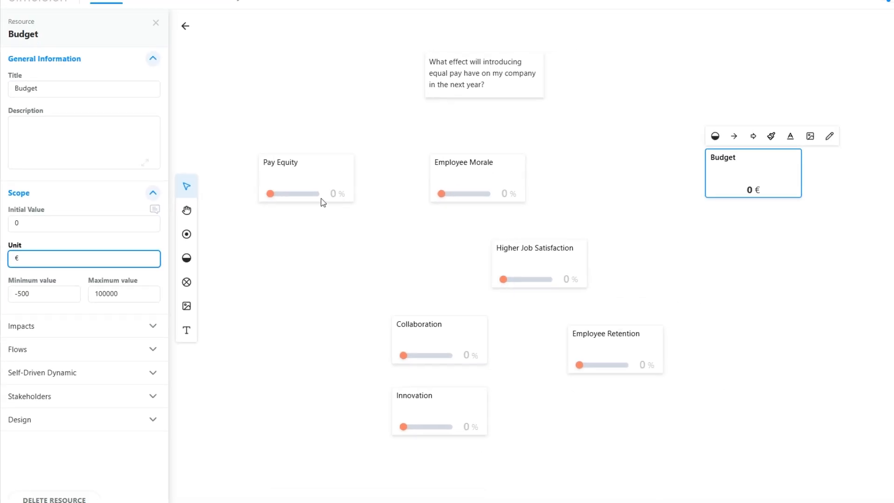
left_click(711, 221)
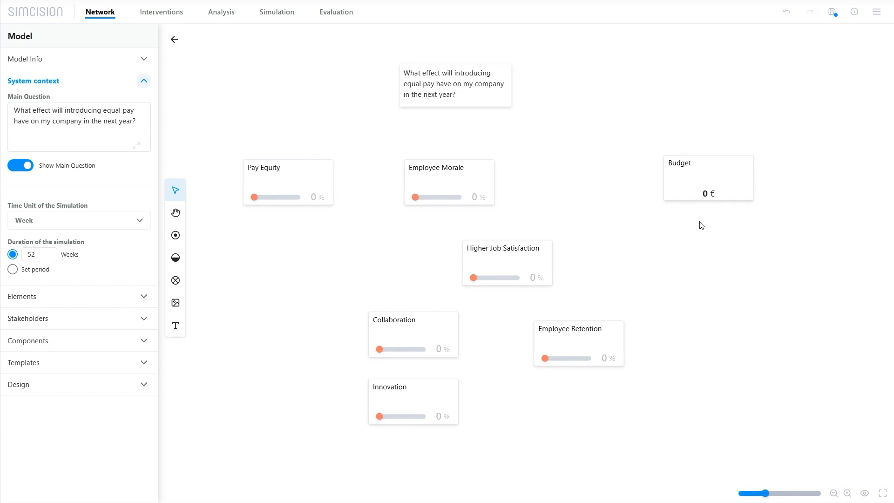
Step: Shorten the title of the Higher Job Satisfaction target to Job Satisfaction
double_click(483, 251)
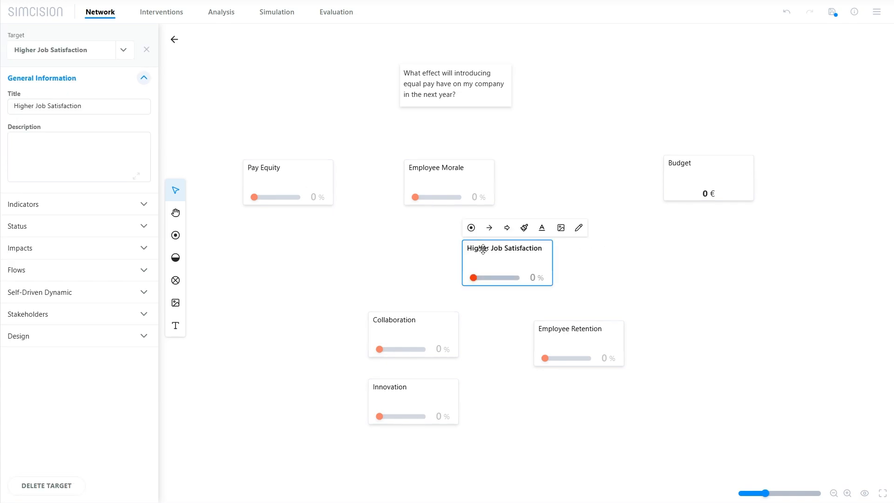
left_click_drag(493, 249, 441, 255)
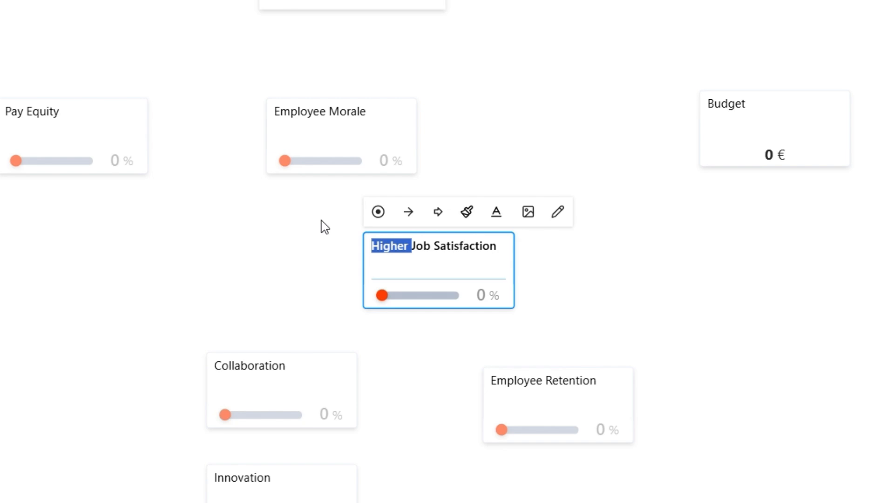
key("BackSpace")
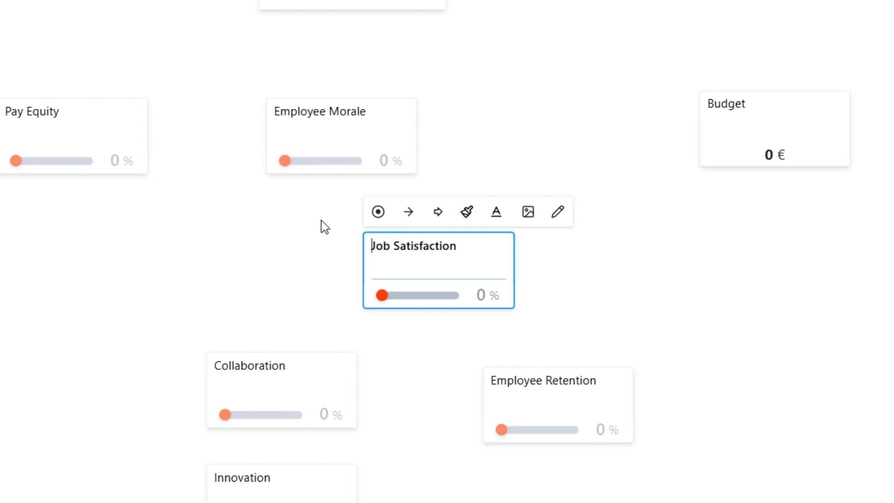
left_click(575, 252)
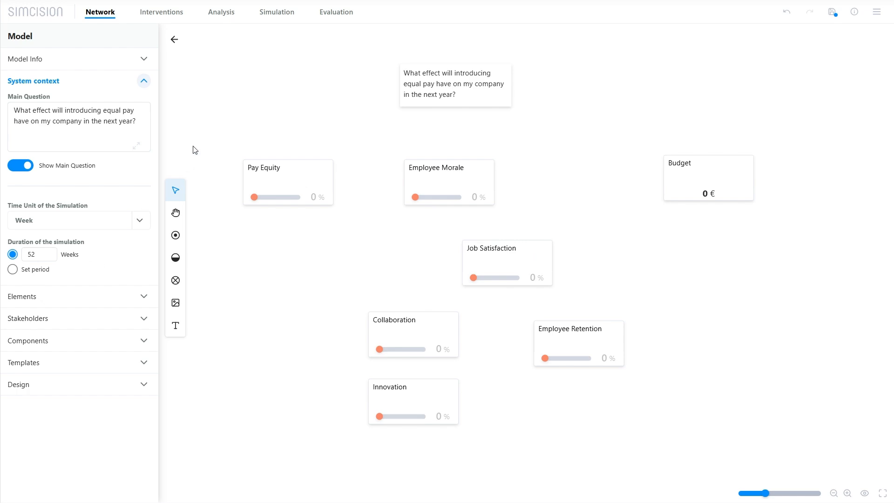
Step: Create a reinforcing impact link from the Pay Equity target to the Employee Morale target
left_click_drag(569, 150, 598, 227)
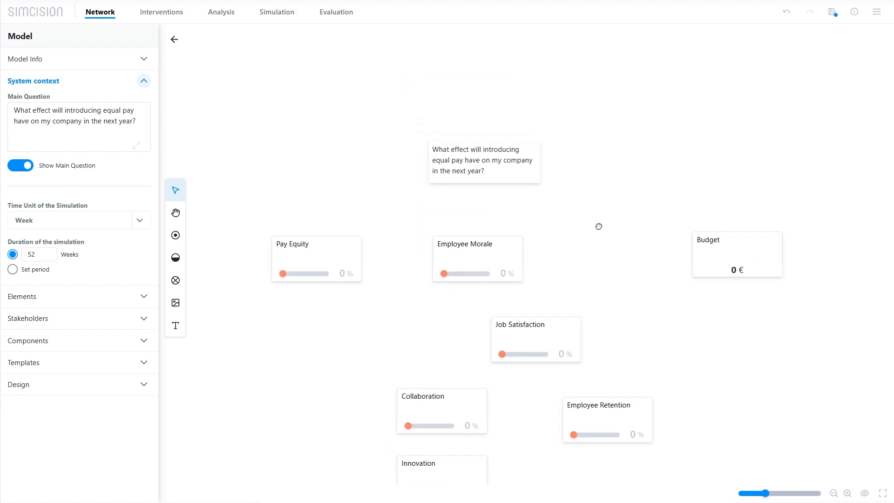
left_click(325, 246)
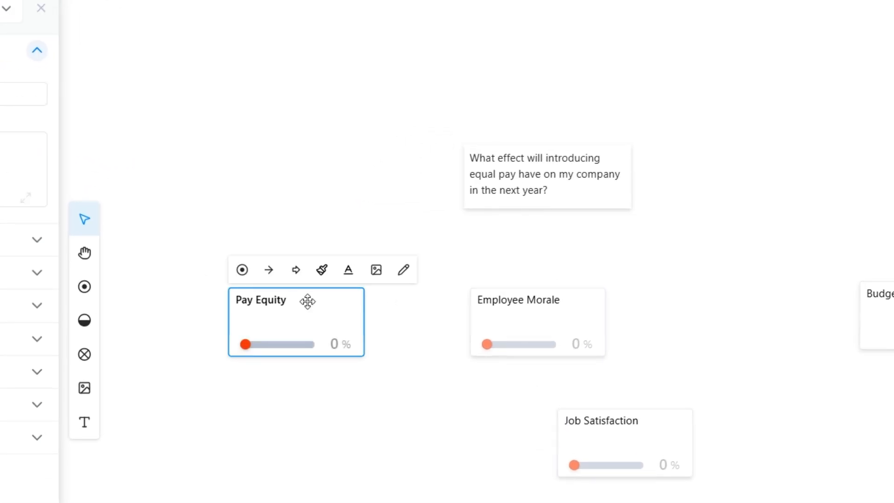
left_click(268, 272)
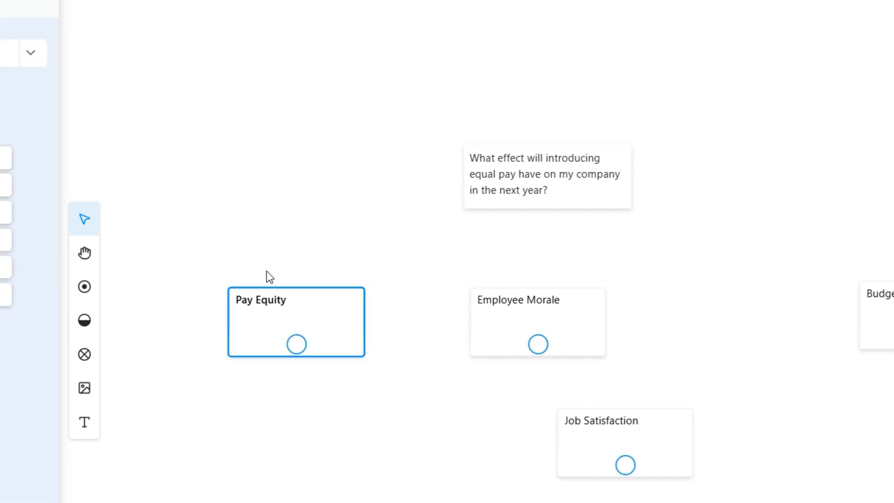
left_click(513, 323)
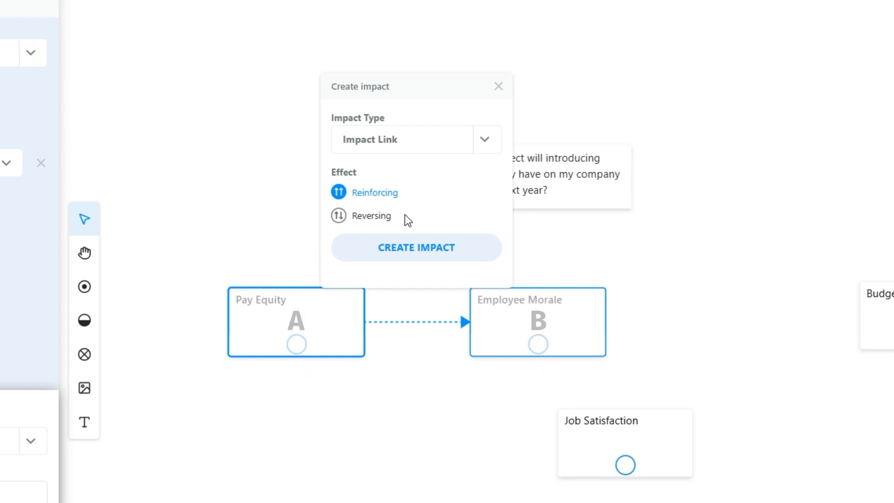
left_click(414, 247)
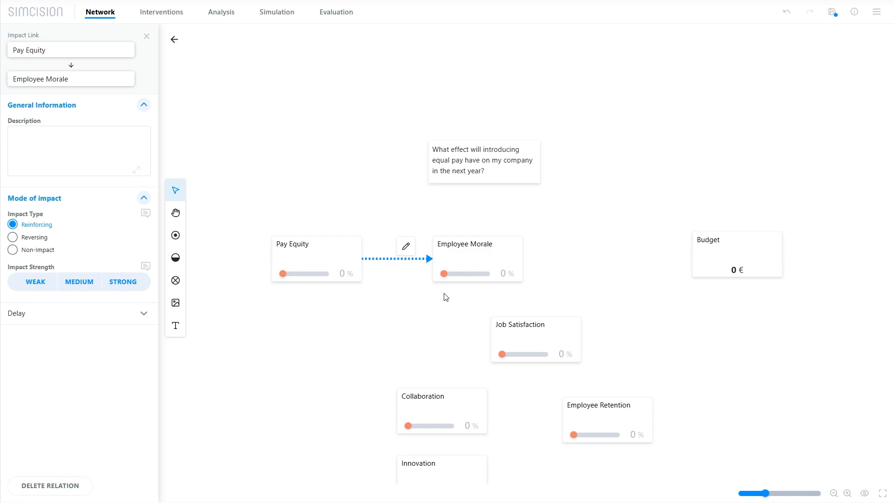
Step: Create a reinforcing impact link from the Employee Morale target to the Job Satisfaction target
left_click_drag(585, 285, 557, 206)
left_click(447, 173)
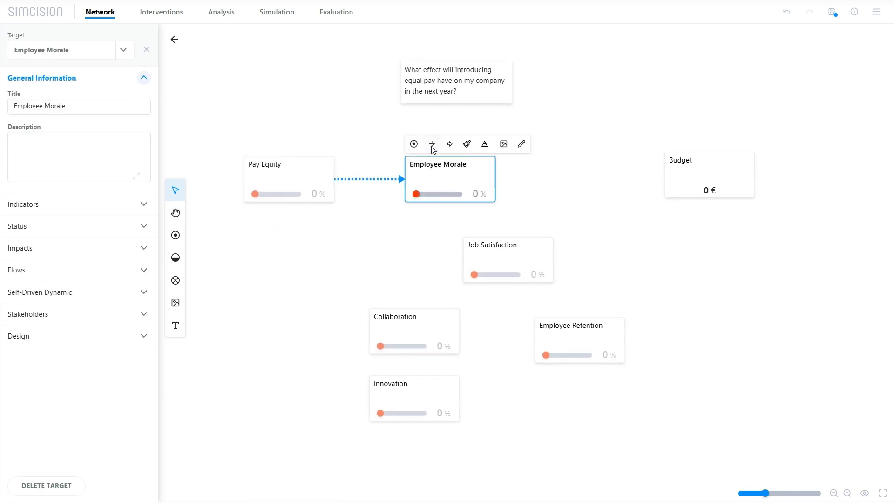
left_click(432, 145)
left_click(508, 265)
left_click(454, 140)
Step: Create reinforcing impact links from Job Satisfaction to Collaboration and from Collaboration to Innovation
left_click(507, 254)
left_click(492, 226)
left_click(414, 333)
left_click(475, 210)
left_click(405, 331)
left_click(397, 297)
left_click(412, 396)
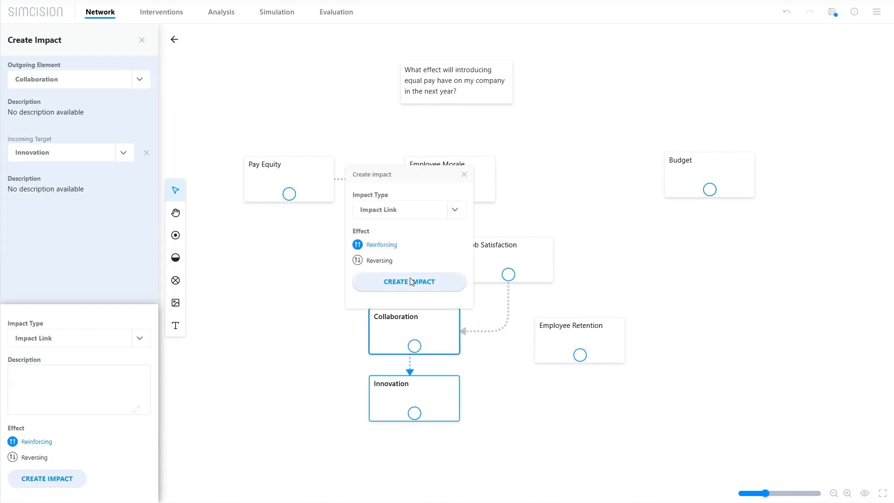
left_click(412, 281)
Step: Create a reinforcing impact link from the Job Satisfaction target to the Employee Retention target
left_click_drag(586, 317, 579, 293)
left_click(500, 228)
left_click(484, 198)
left_click(571, 320)
left_click(496, 183)
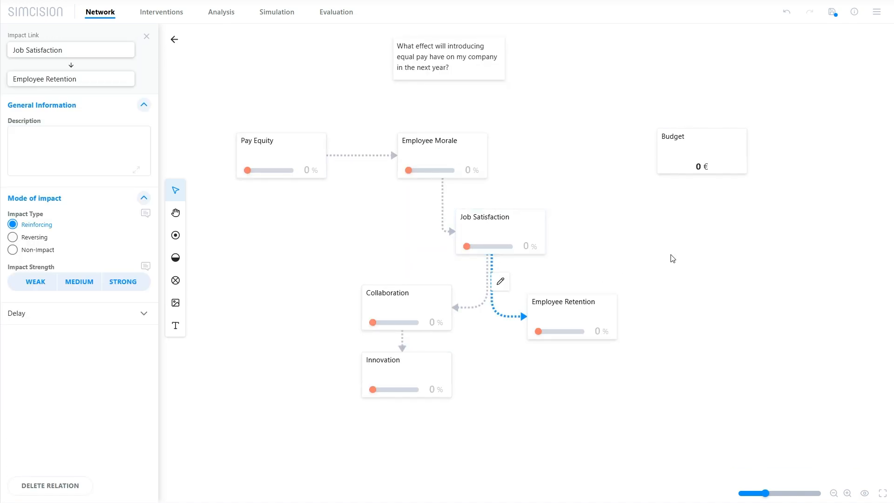
Step: Add a target named Pay Transparency between Employee Morale and Budget, and link Pay Equity to it with a reinforcing impact
right_click(536, 135)
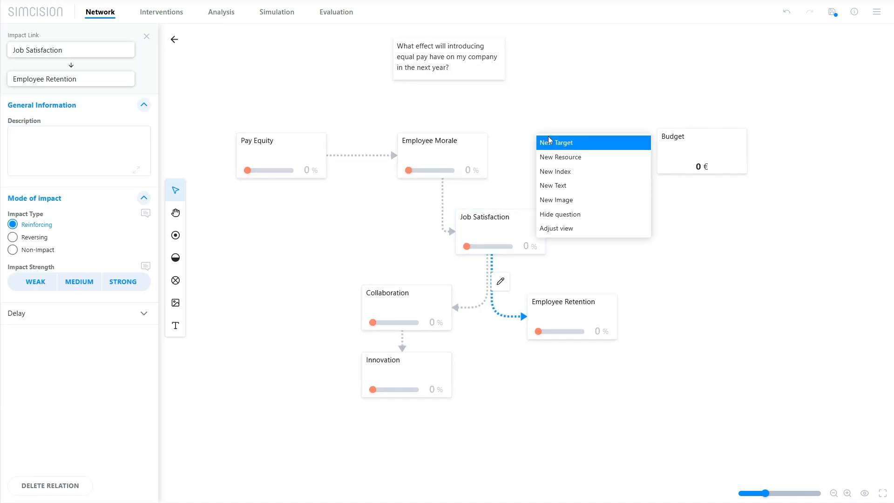
left_click(561, 141)
type("Pay Transparency")
left_click(271, 140)
left_click(264, 121)
left_click(566, 151)
left_click(277, 107)
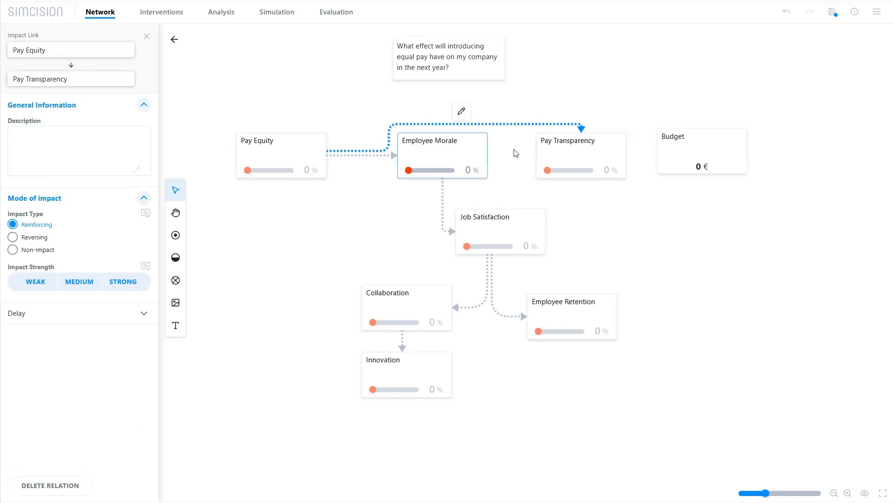
Step: Shift Employee Morale and the targets beneath it down, and place Pay Transparency beside Pay Equity in the freed space
left_click_drag(627, 415, 392, 163)
left_click_drag(433, 149, 433, 211)
left_click_drag(571, 193, 432, 131)
left_click(507, 144)
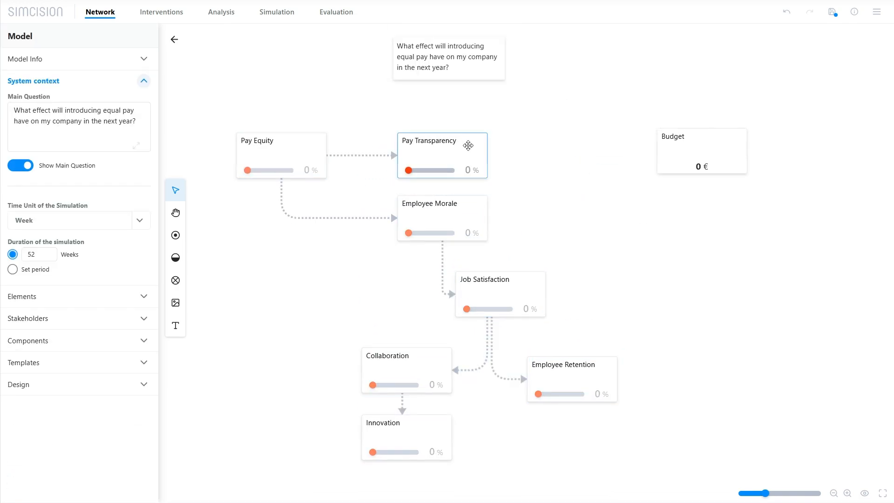
Step: Create a reinforcing impact link from the Pay Transparency target to the Employee Morale target
left_click(467, 144)
left_click(424, 121)
left_click(442, 208)
left_click(446, 143)
Step: Move Employee Morale and all targets beneath it further down, widening the gap to Pay Transparency
left_click_drag(616, 453, 376, 213)
left_click_drag(431, 212, 430, 239)
left_click(548, 205)
left_click(470, 148)
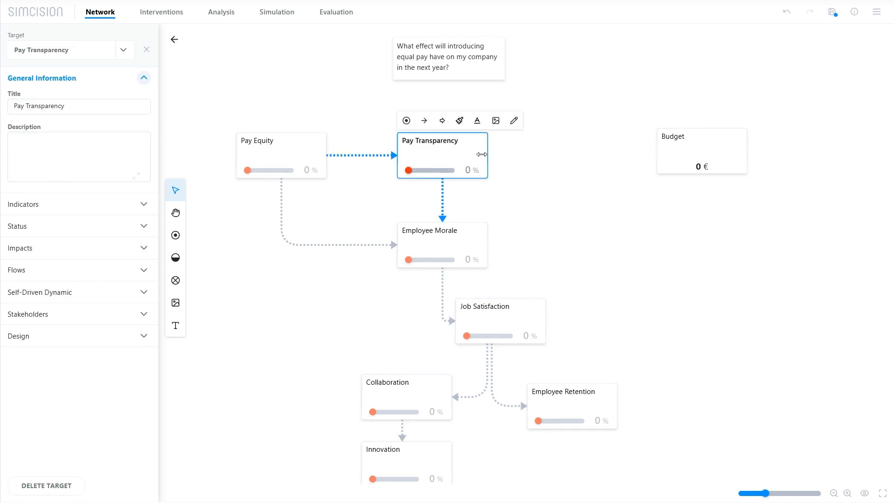
left_click(473, 237)
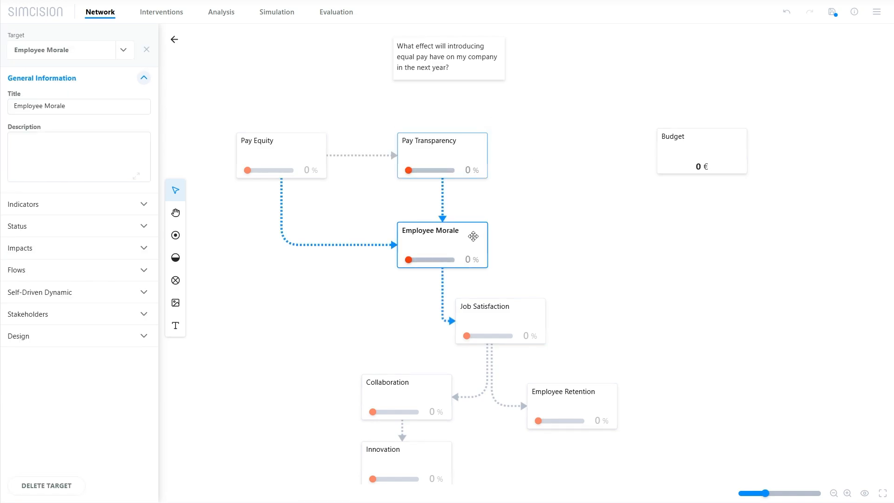
Step: Add a target named Trust in Management beside Pay Transparency, and link Pay Transparency to it with a reinforcing impact
right_click(534, 136)
left_click(536, 139)
type("Trust in Management")
left_click(469, 145)
left_click(424, 122)
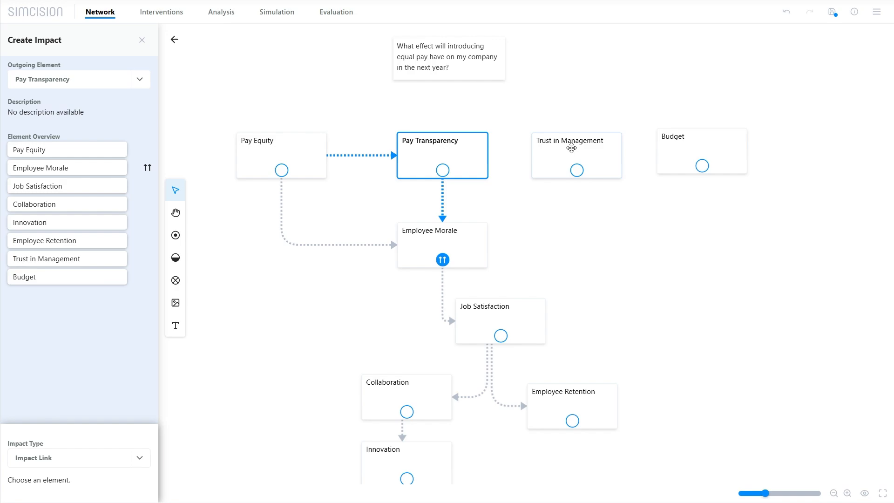
left_click(571, 146)
Step: Create a reinforcing impact link from the Trust in Management target to the Employee Morale target
left_click(564, 146)
left_click_drag(563, 146, 515, 232)
left_click(465, 206)
Step: Delete the impact link between the Pay Transparency and Employee Morale targets
left_click(445, 201)
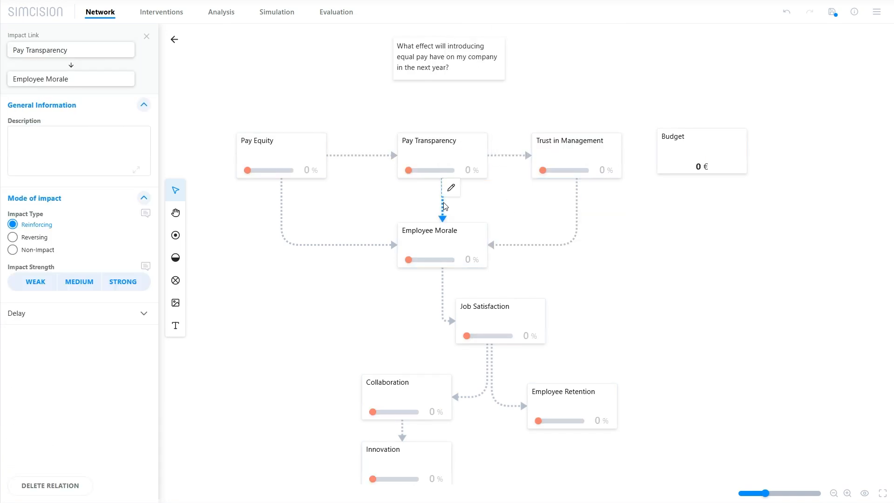
right_click(445, 206)
left_click(445, 208)
left_click(455, 276)
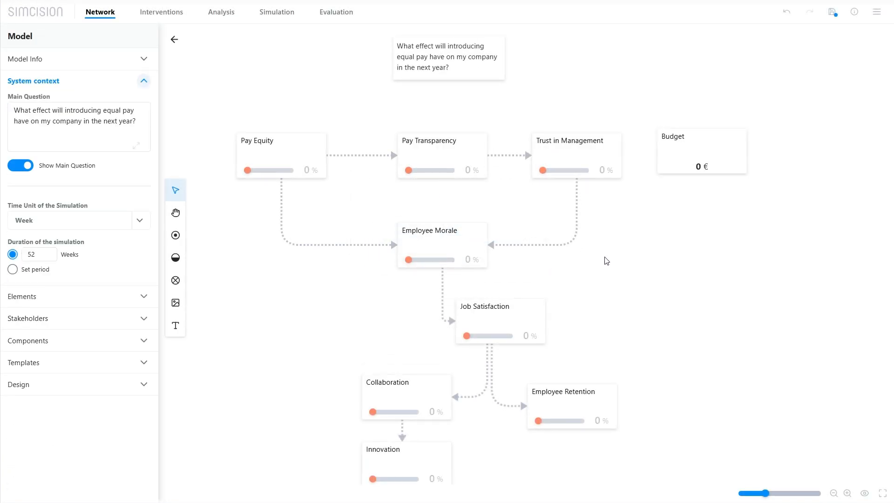
Step: Move the Job Satisfaction target beside Employee Morale, directly under Trust in Management
left_click_drag(484, 307, 559, 231)
scroll(326, 280, "down", 1)
Step: Add targets named Competitive Environment, Productivity and Organizational Performance in a column below Pay Equity
double_click(277, 260)
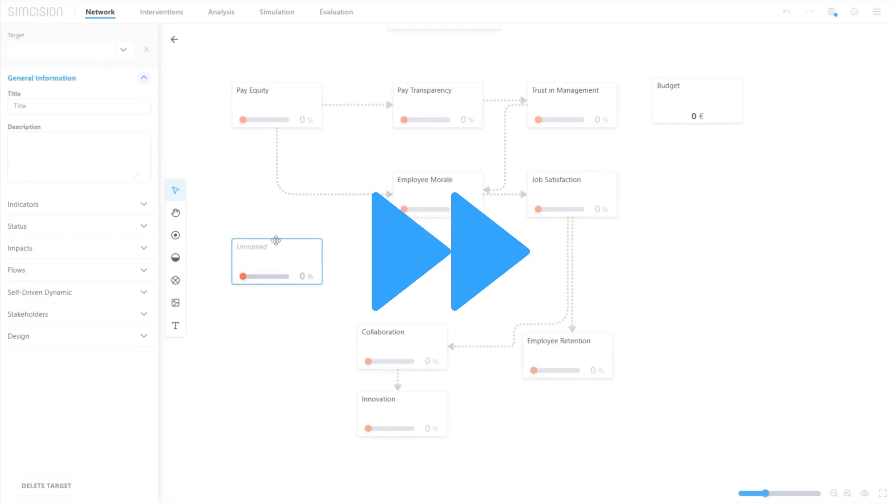
type("Competitive Environment")
double_click(281, 342)
type("Productivity")
double_click(277, 414)
type("Organizational Performance")
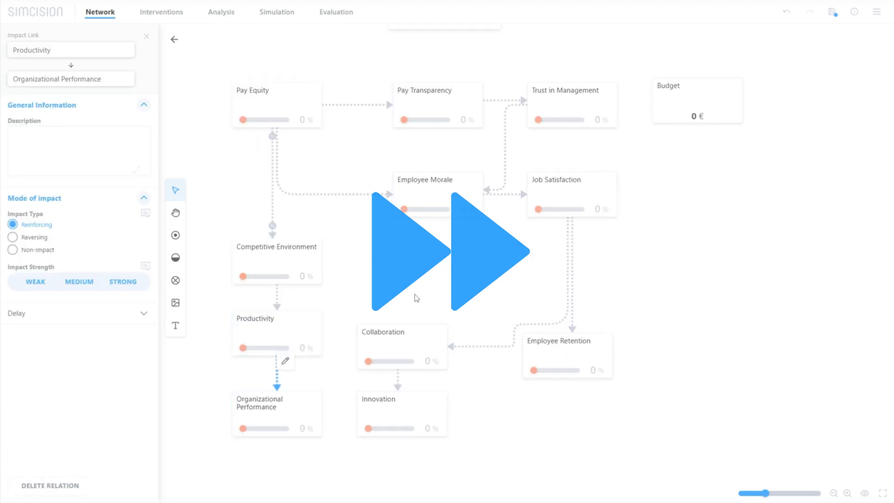
Step: Rearrange the targets into evenly spaced rows and columns, with Competitive Environment, Collaboration and Employee Retention in one row
left_click_drag(277, 402, 277, 425)
left_click_drag(277, 321, 277, 348)
left_click_drag(277, 249, 277, 271)
left_click_drag(435, 189, 421, 188)
left_click_drag(427, 104, 408, 104)
left_click_drag(402, 343, 416, 280)
left_click_drag(402, 405, 416, 352)
left_click_drag(561, 345, 561, 274)
Step: Add targets named Public Image, Talent Attraction and Market Competitiveness in a column below the Budget resource
right_click(678, 273)
left_click(696, 281)
type("Public Image")
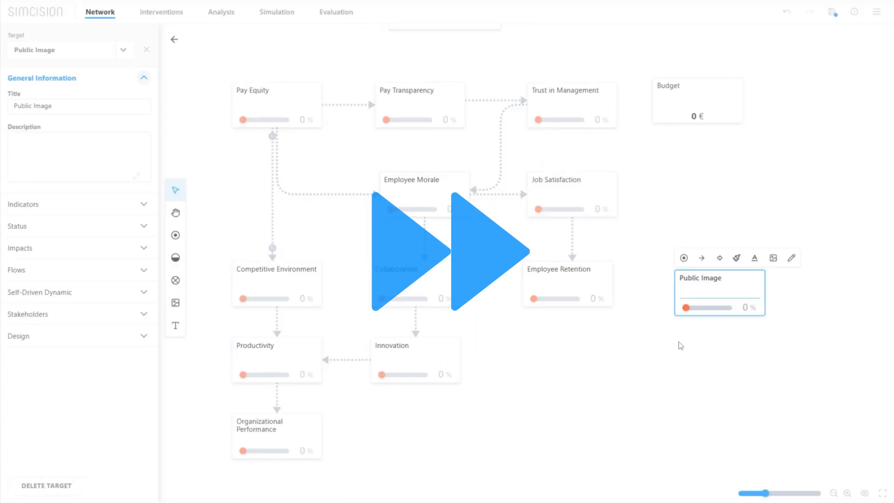
right_click(678, 345)
left_click(696, 353)
type("Talent Attraction")
right_click(678, 416)
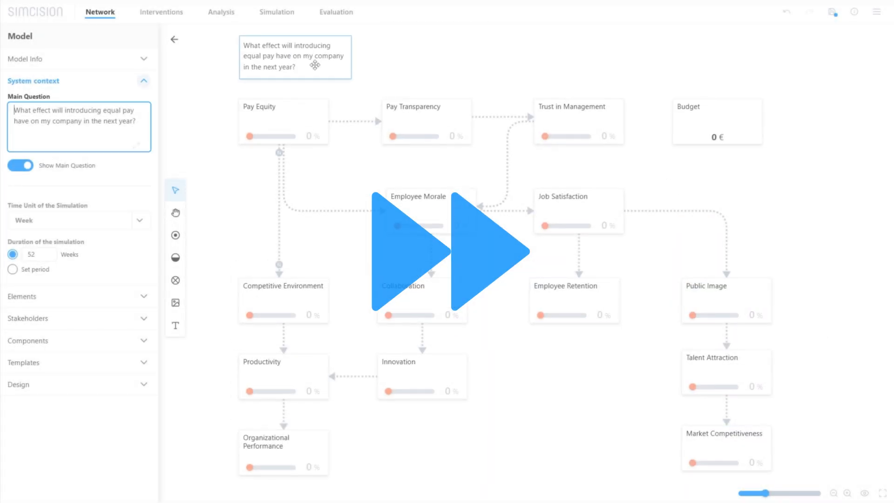
Step: Align the Collaboration and Innovation targets vertically beneath Employee Morale
left_click(413, 365)
left_click(537, 356)
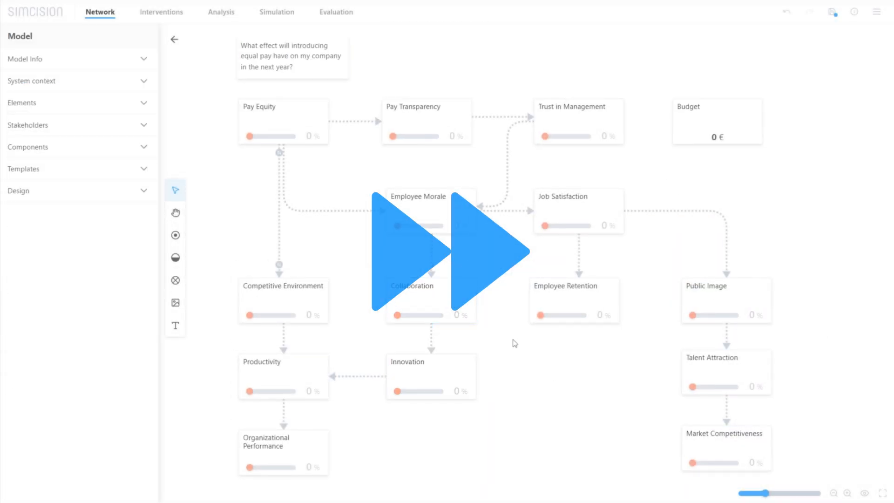
Step: Set the initial states of Employee Morale to 10 %, Competitive Environment to 60 %, Productivity to 48 %, Organizational Performance to 54 % and Innovation to 32 %
left_click_drag(397, 225, 401, 226)
left_click_drag(249, 316, 276, 315)
left_click_drag(250, 391, 270, 391)
left_click_drag(249, 467, 272, 467)
left_click_drag(397, 391, 411, 391)
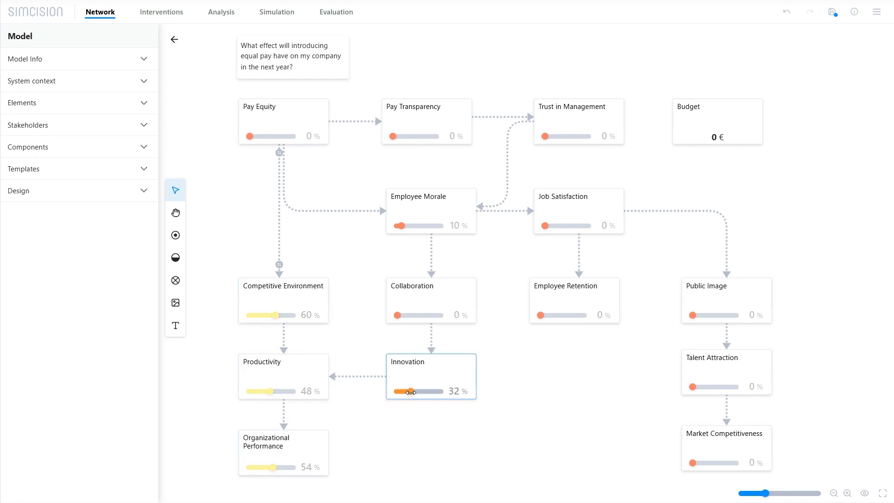
Step: Set the initial states of Collaboration to 56 %, Trust in Management to 44 % and Job Satisfaction to 44 %
left_click_drag(397, 315, 421, 315)
mouse_move(393, 136)
left_mouse_down()
mouse_move(405, 136)
mouse_move(393, 136)
left_mouse_up()
left_click_drag(544, 136, 564, 135)
left_click_drag(545, 225, 563, 225)
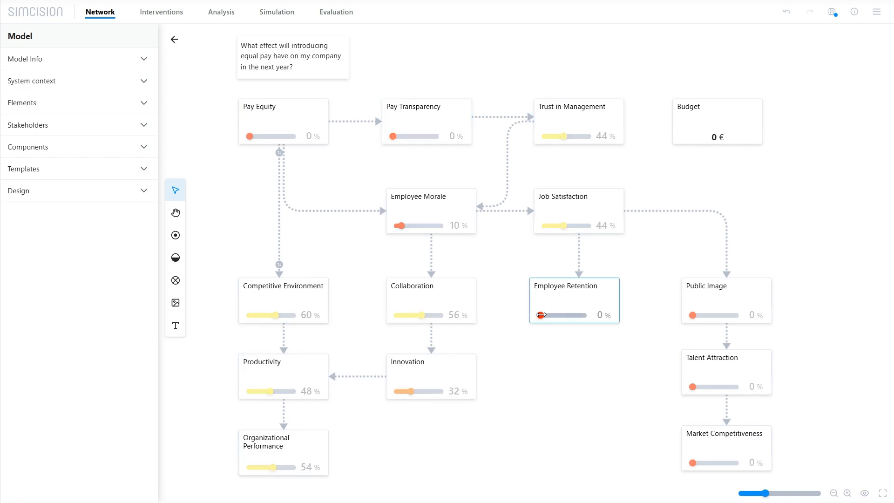
Step: Set the initial states of Employee Retention to 63 %, Public Image to 48 %, Talent Attraction to 56 % and Market Competitiveness to 32 %
left_click_drag(541, 315, 567, 316)
left_click_drag(693, 315, 712, 316)
left_click_drag(692, 387, 716, 387)
left_click_drag(693, 463, 706, 463)
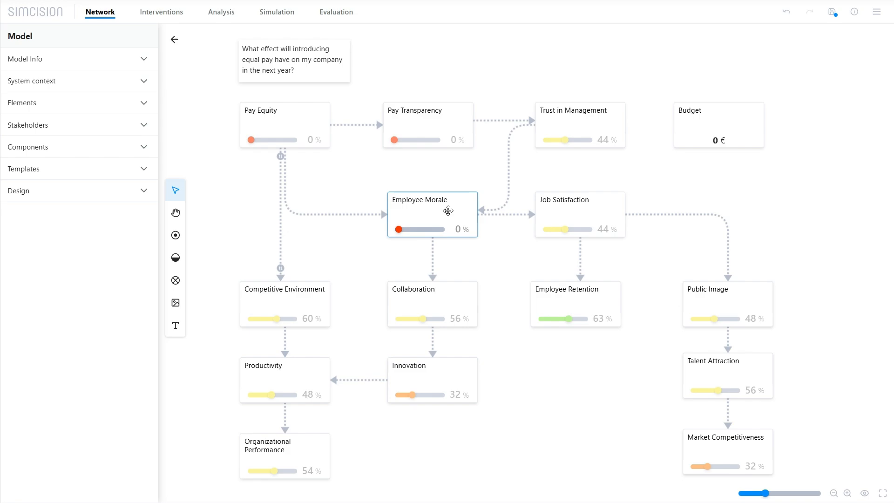
Step: Add the indicators Rate of punctuality, Attendance to company events, and Self-assessed happiness in employee questionaires to Employee Morale
left_click(455, 206)
left_click(104, 207)
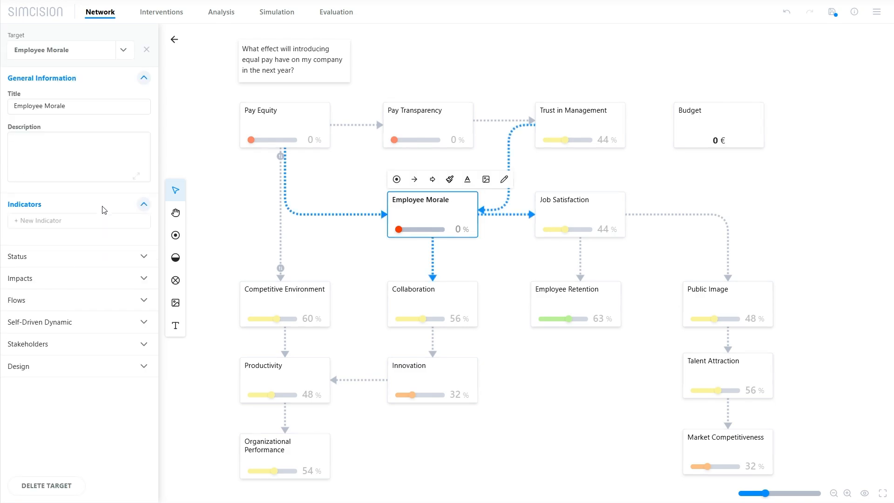
left_click(74, 222)
type("Rate of punctuality")
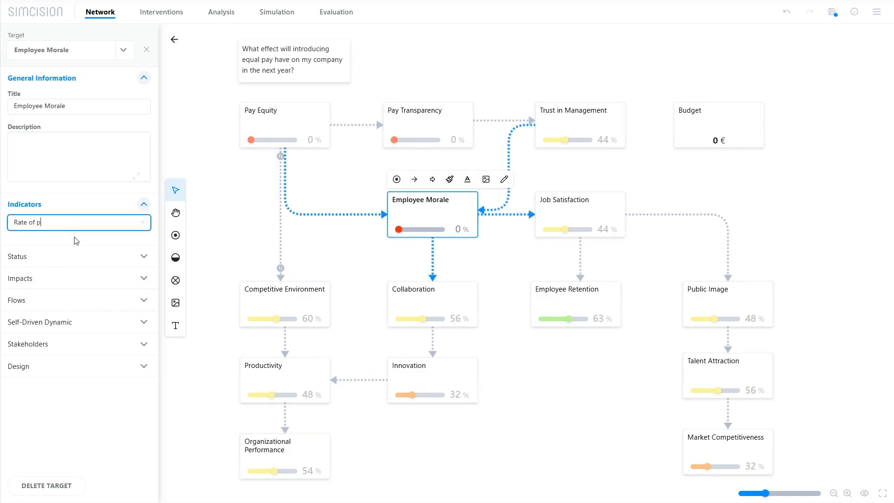
key("Return")
type("Attendance to company events")
key("Return")
type("Self-assessed happiness in employee questionaires")
key("Return")
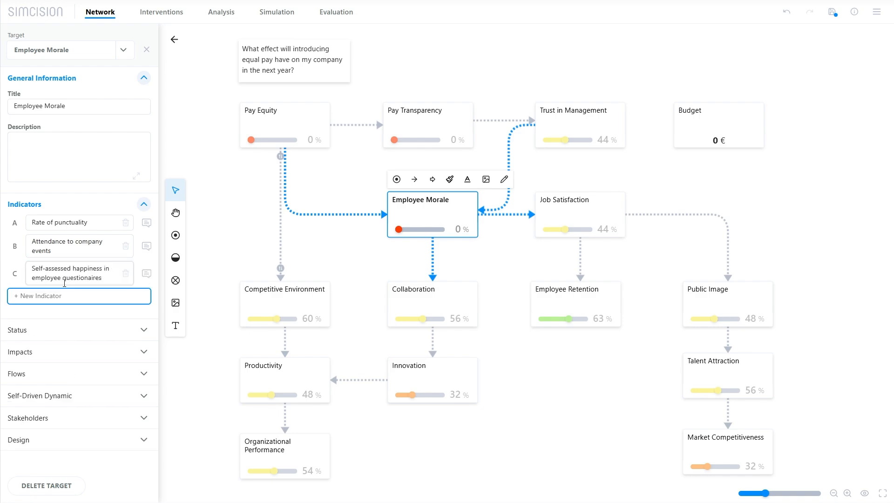
Step: Raise the Employee Morale target's initial state to 66 and reduce it to 10 %
left_click(69, 334)
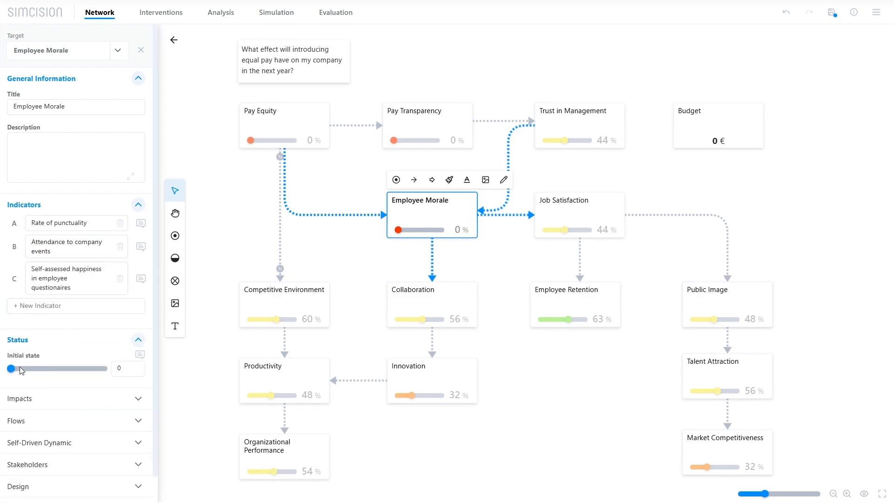
left_click_drag(13, 369, 72, 369)
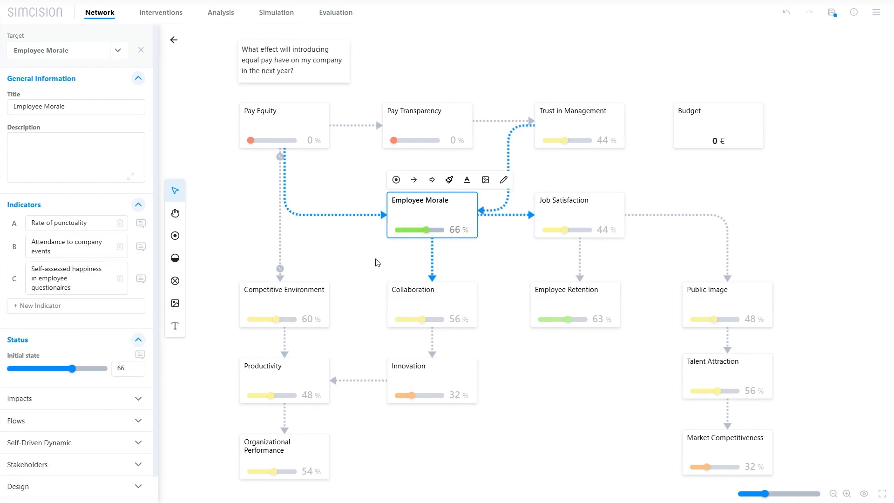
left_click_drag(425, 231, 401, 230)
left_click(446, 251)
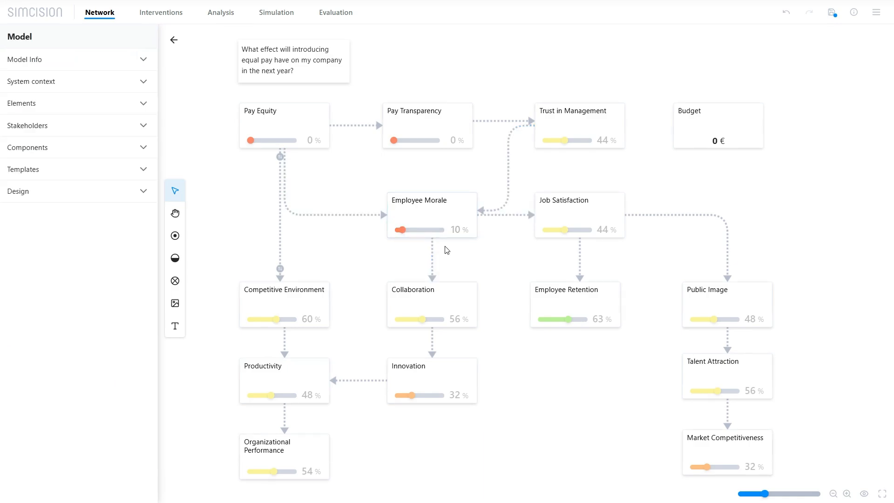
Step: Review the minimum and maximum values in the Budget resource's scope
left_click(696, 130)
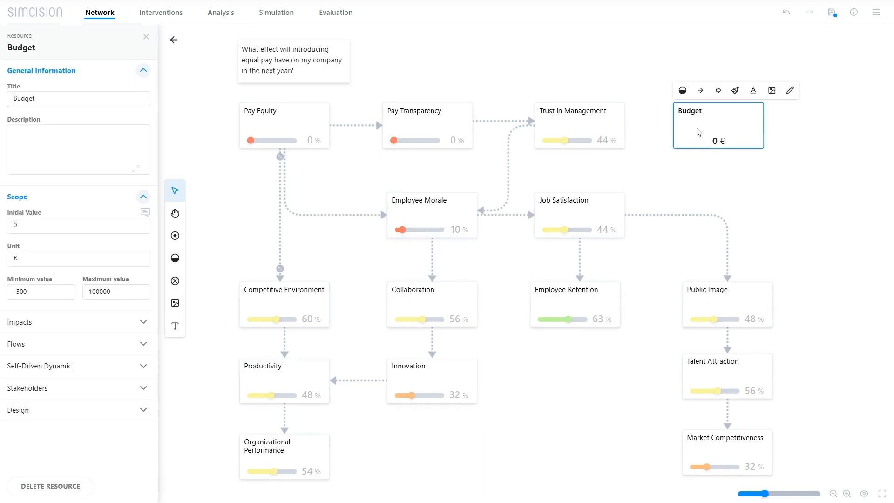
left_click_drag(42, 291, 10, 292)
left_click_drag(114, 292, 89, 292)
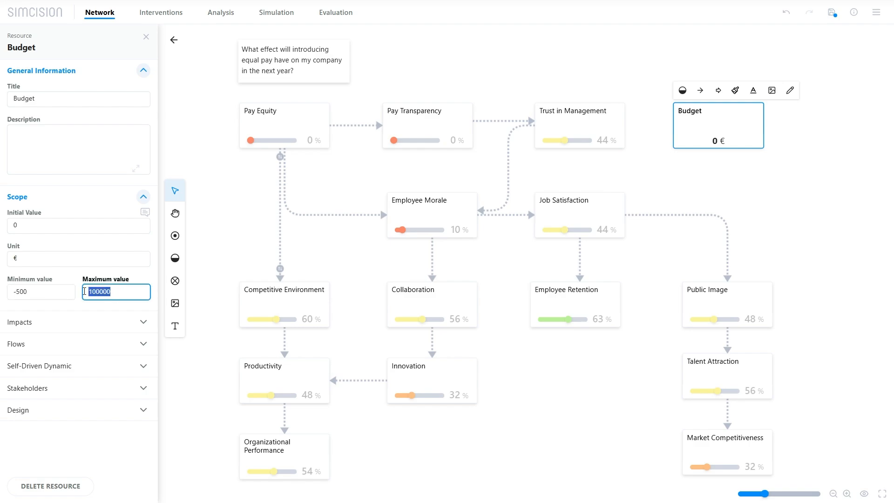
left_click(107, 307)
left_click(231, 260)
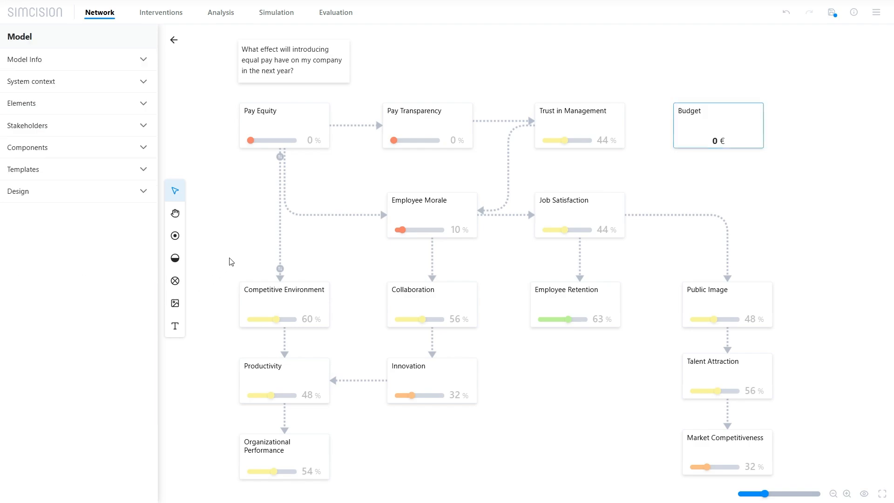
Step: Set the impact strength of the link from Pay Equity to Employee Morale to Strong
left_click(333, 217)
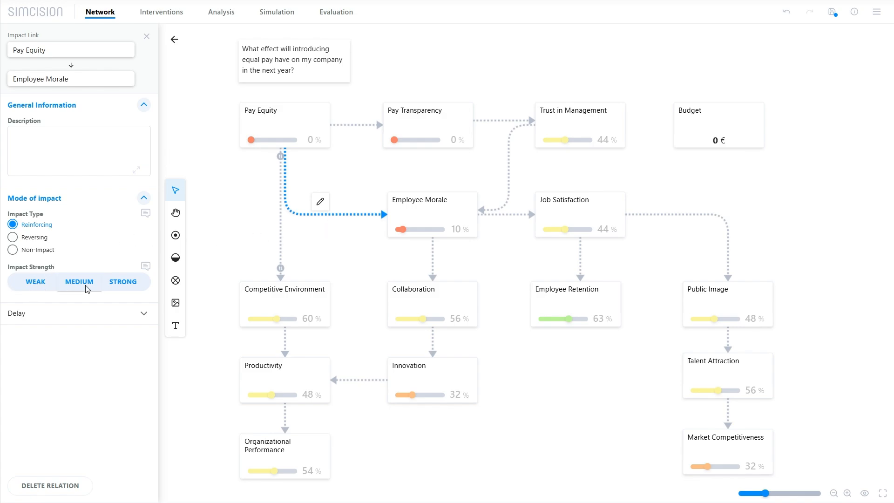
left_click(144, 288)
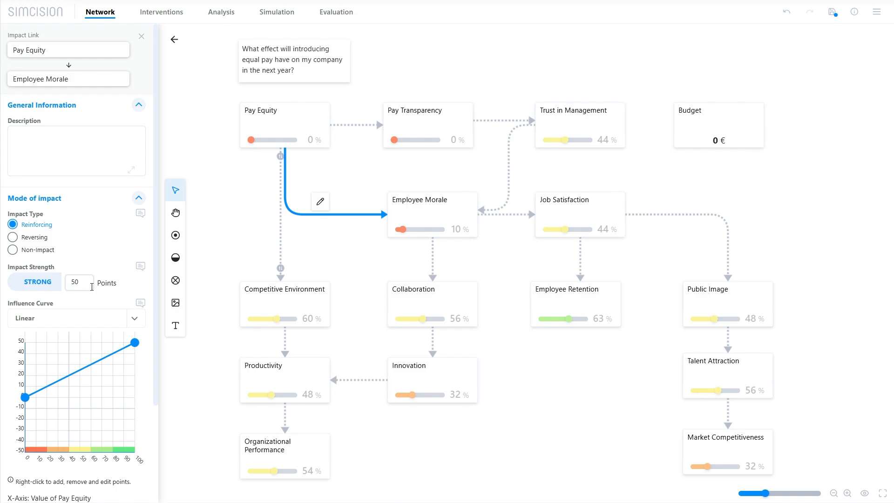
Step: Inspect the impact strength and influence curve settings of the link from Pay Equity to Employee Morale
double_click(75, 284)
left_click(122, 289)
scroll(137, 285, "down", 1)
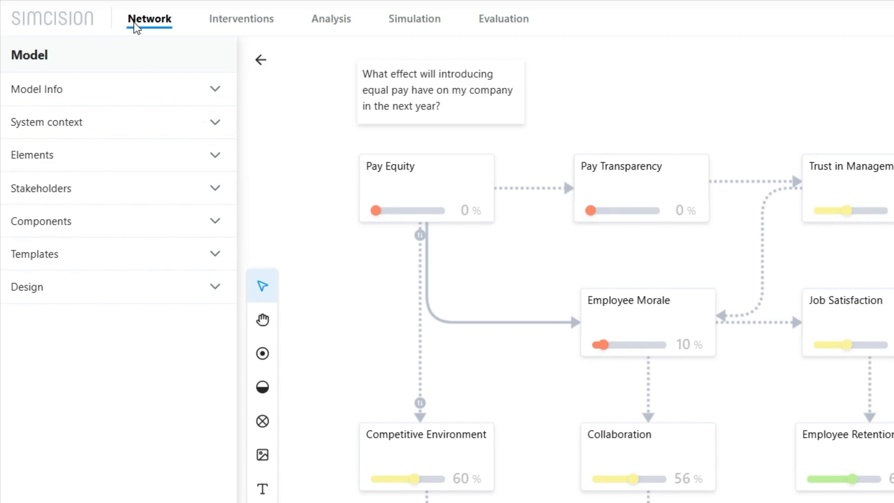
Step: Create a new simulation of the free simulation type for the model
left_click(415, 20)
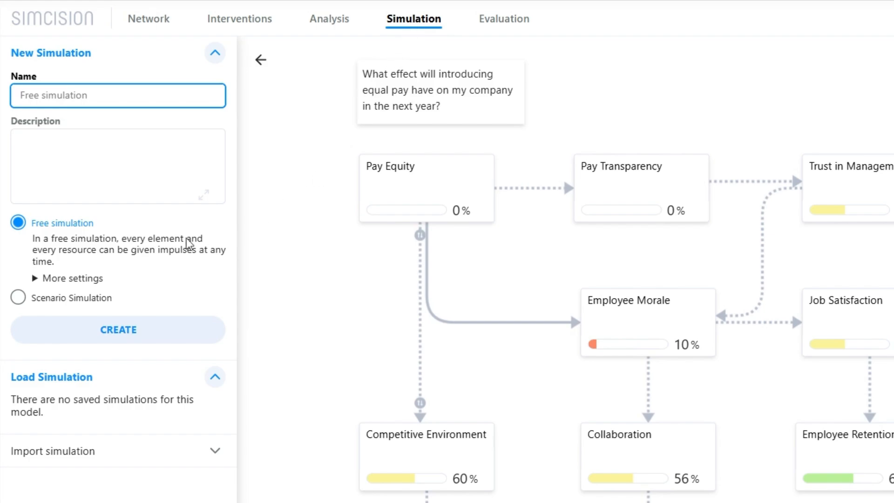
left_click(40, 230)
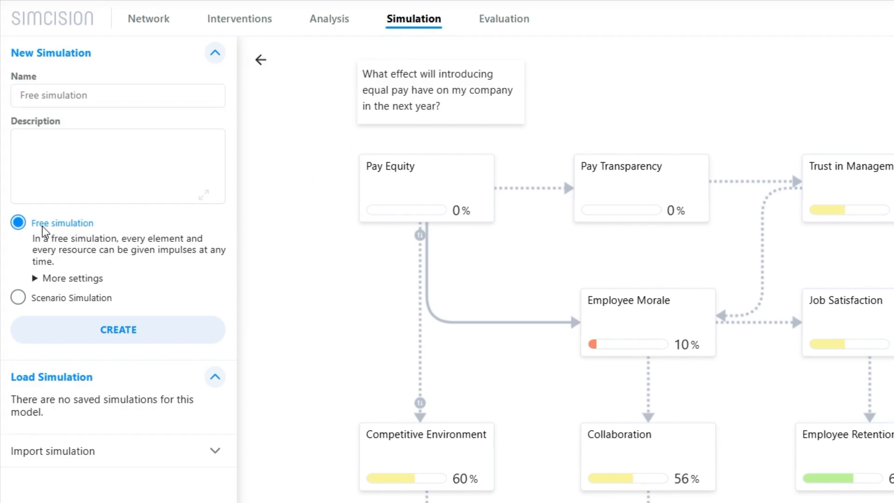
left_click(85, 336)
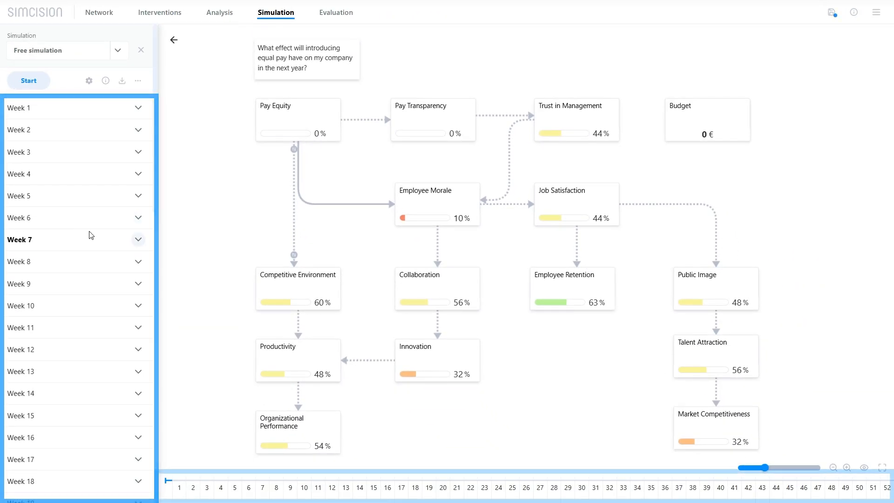
Step: Look through the simulation's weekly rounds from Week 1 to Week 52
scroll(91, 237, "down", 4)
scroll(90, 237, "down", 11)
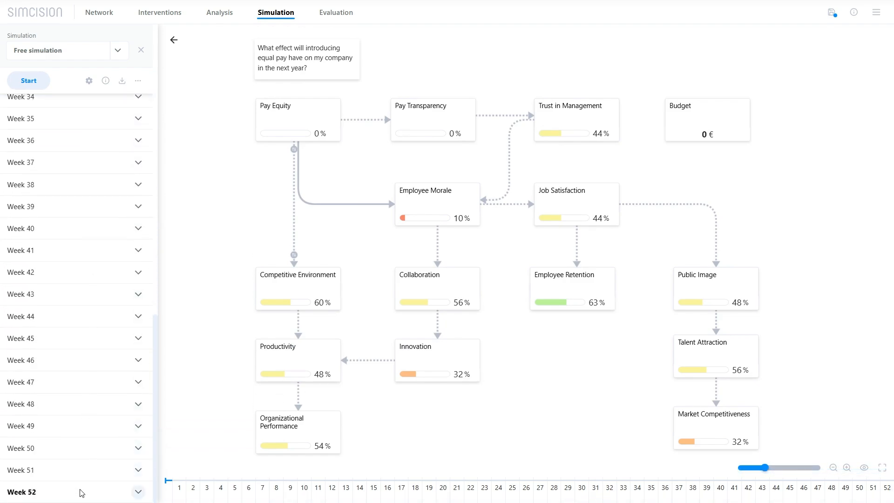
type("52")
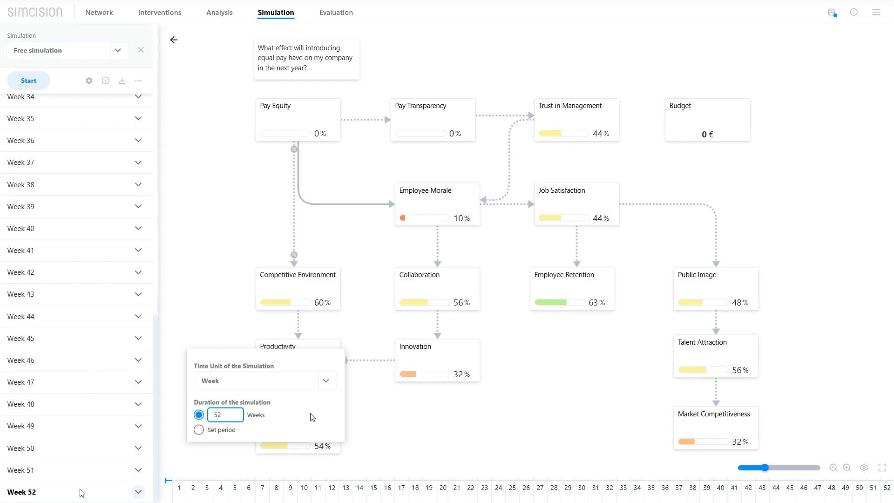
scroll(91, 447, "up", 13)
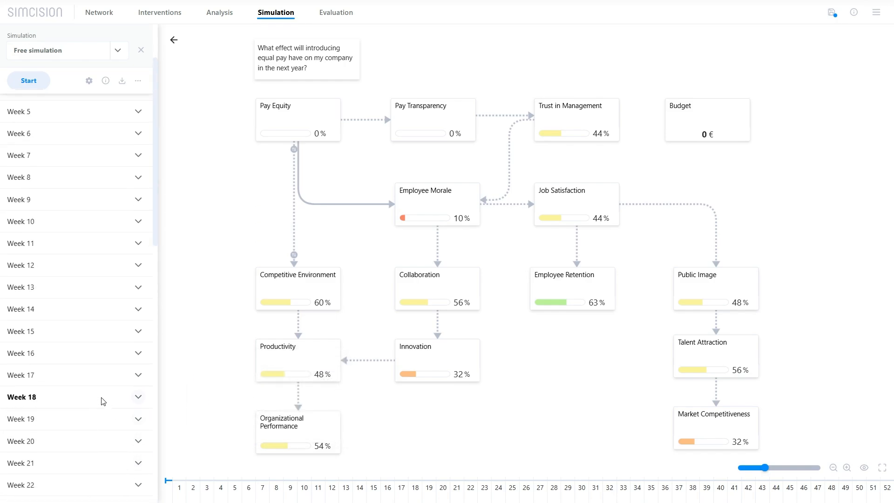
scroll(103, 401, "up", 2)
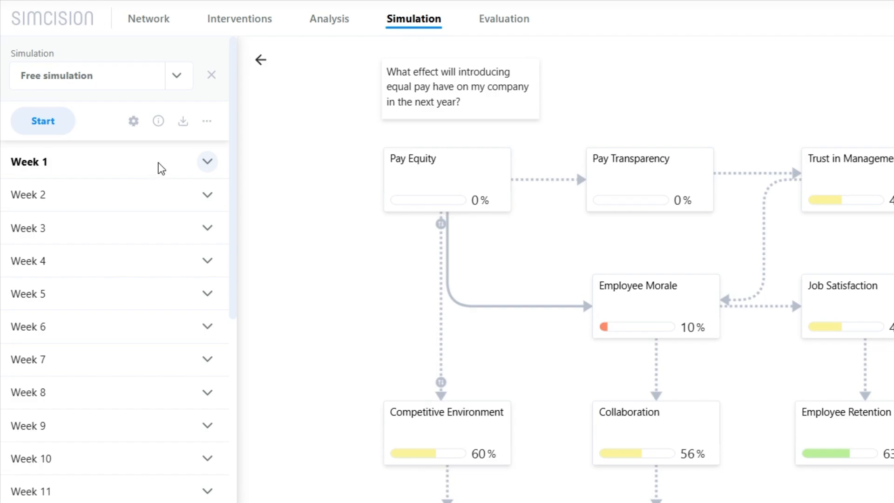
Step: Give Pay Equity a +50 impulse in Week 1, then start the simulation and simulate that round
left_click(160, 168)
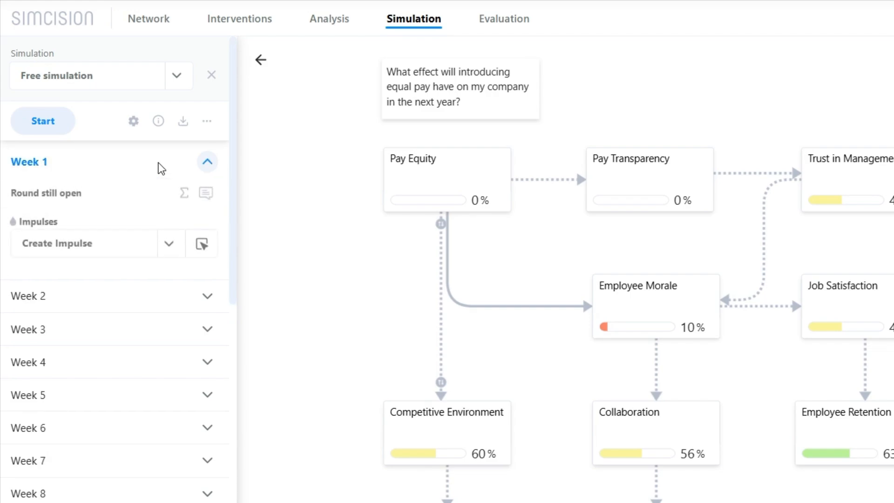
left_click(110, 254)
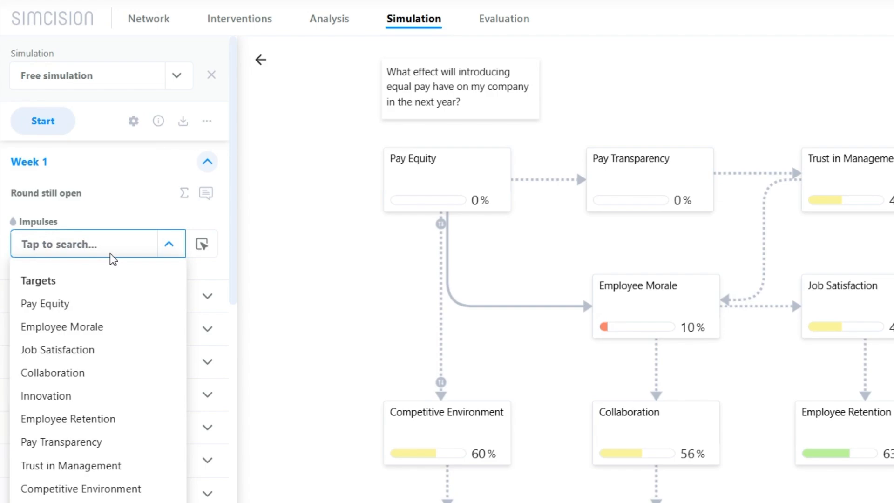
left_click(101, 307)
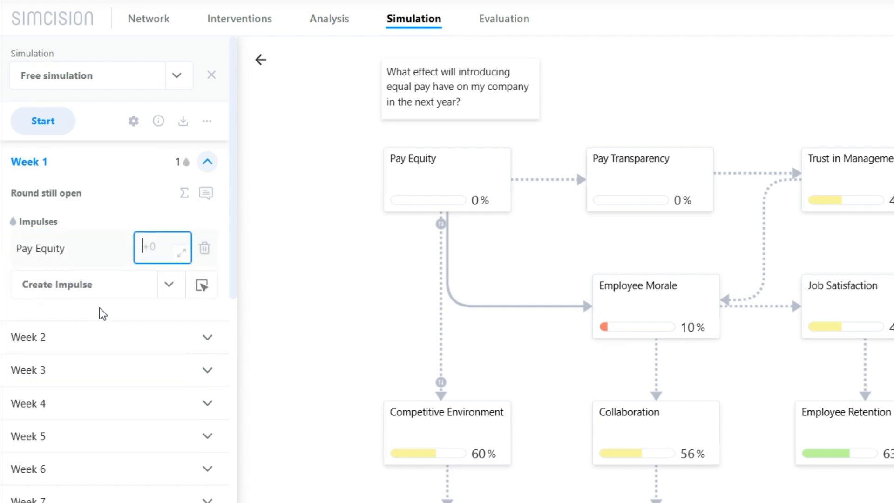
type("5")
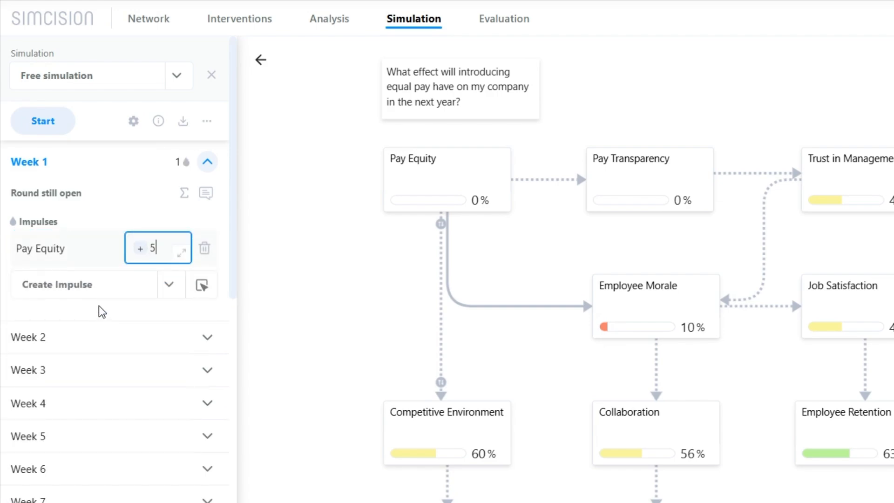
type("0")
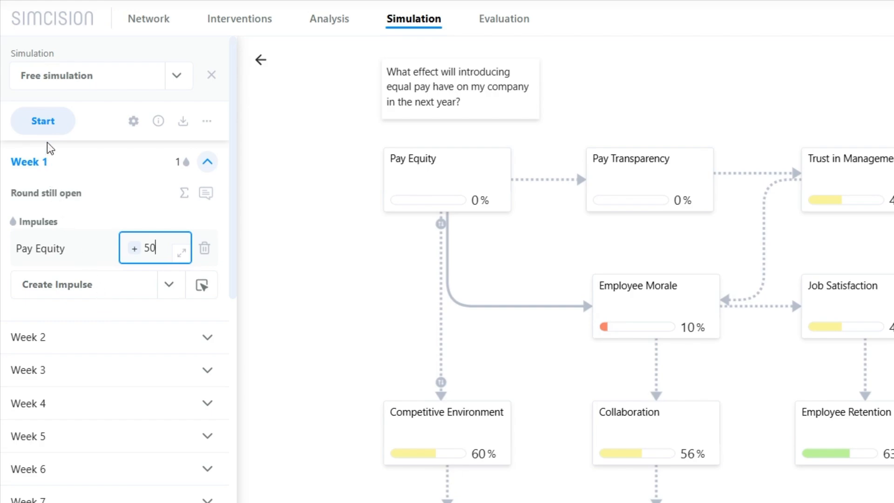
left_click(49, 127)
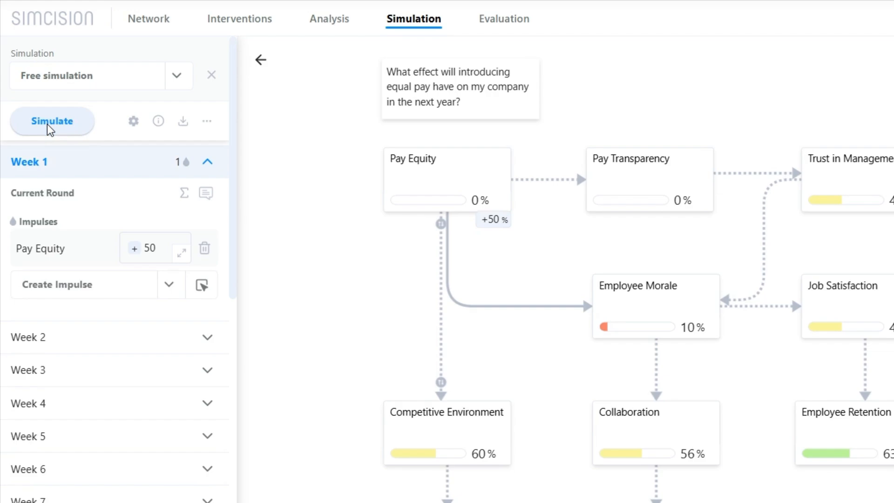
left_click(52, 122)
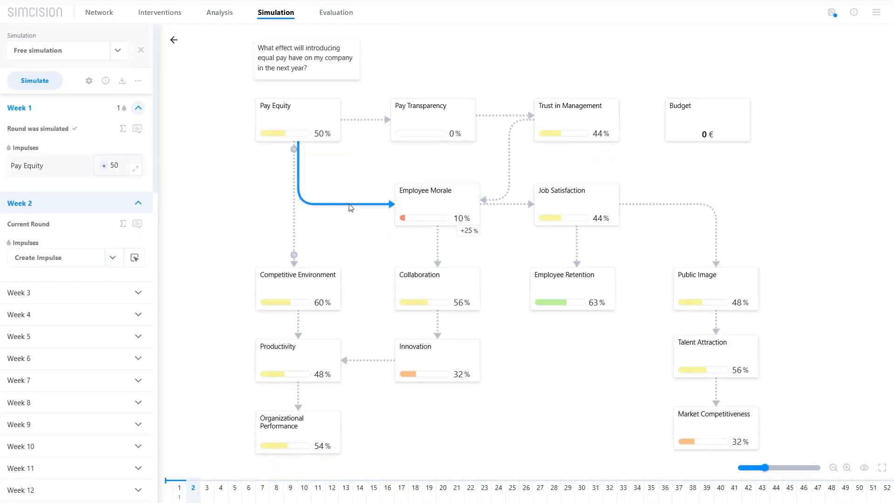
Step: Examine the influence curve in the details of the impact from Pay Equity to Employee Morale
left_click(349, 204)
scroll(468, 252, "down", 3)
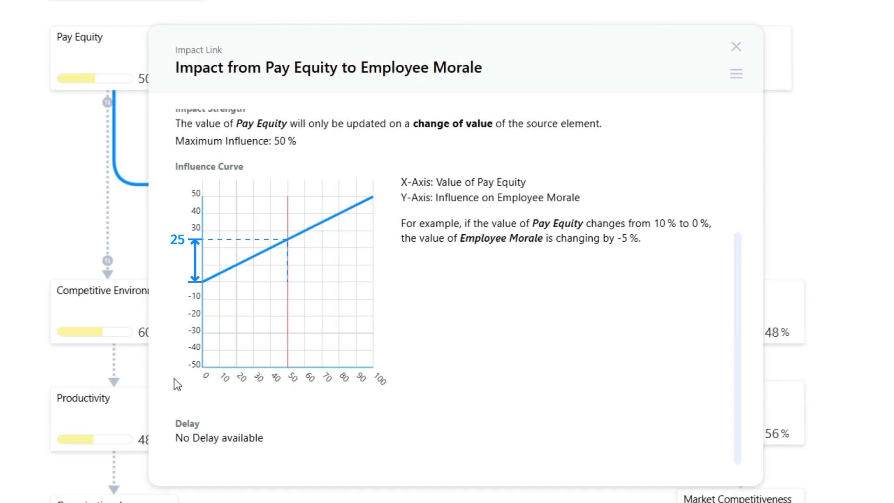
left_click(736, 47)
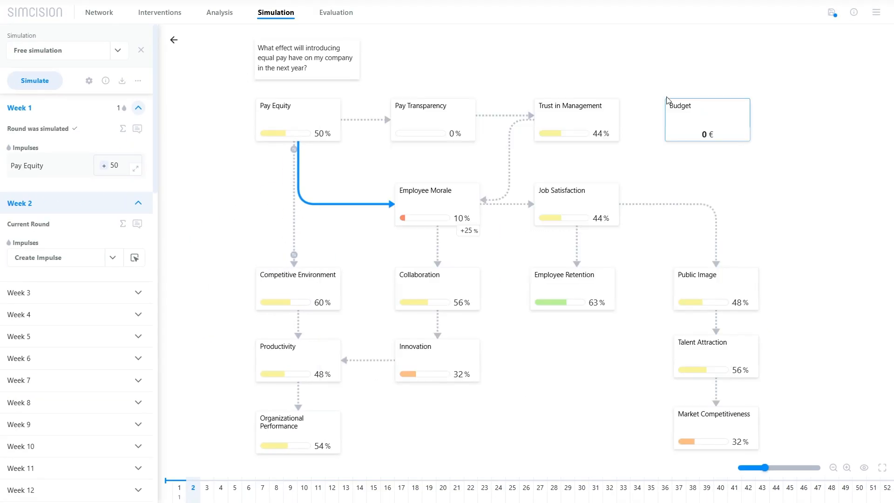
Step: Simulate Week 2, give Pay Equity a +20 impulse in Week 3 and simulate that round
left_click(44, 87)
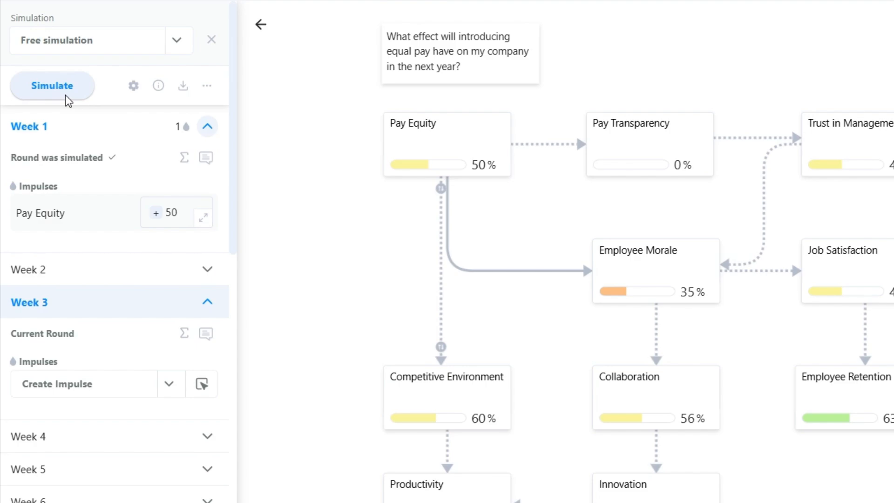
left_click(120, 393)
left_click(104, 443)
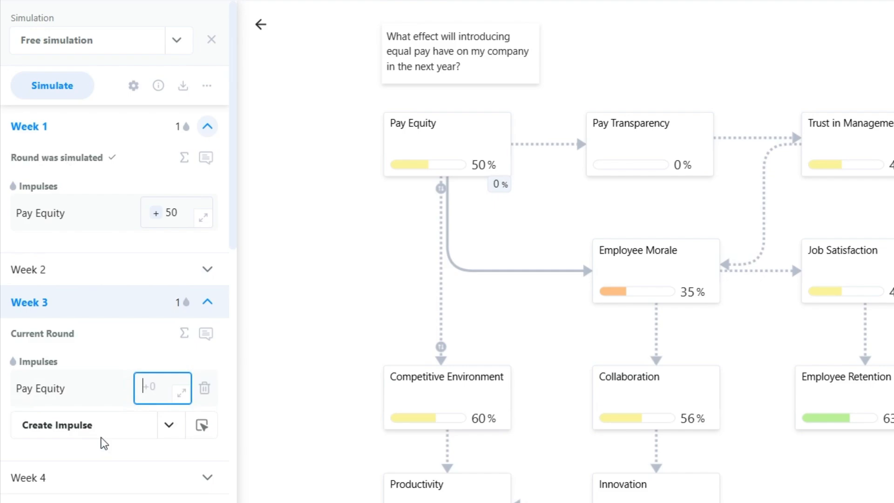
type("20")
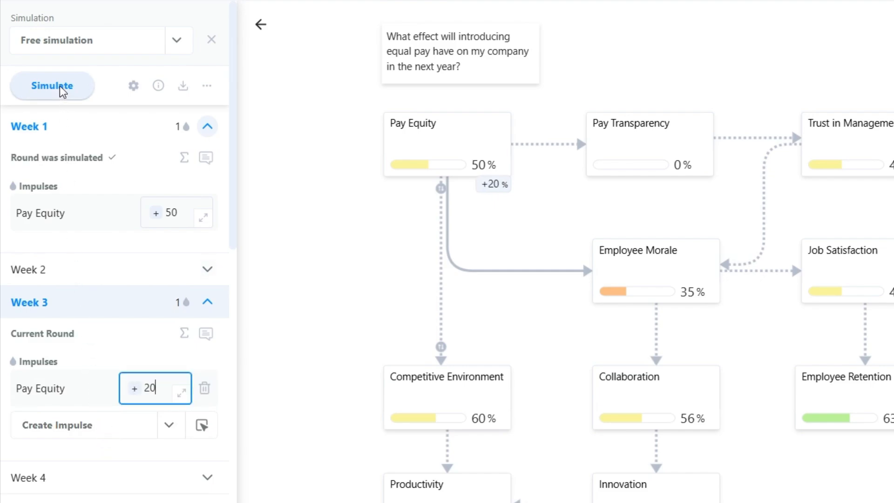
left_click(63, 92)
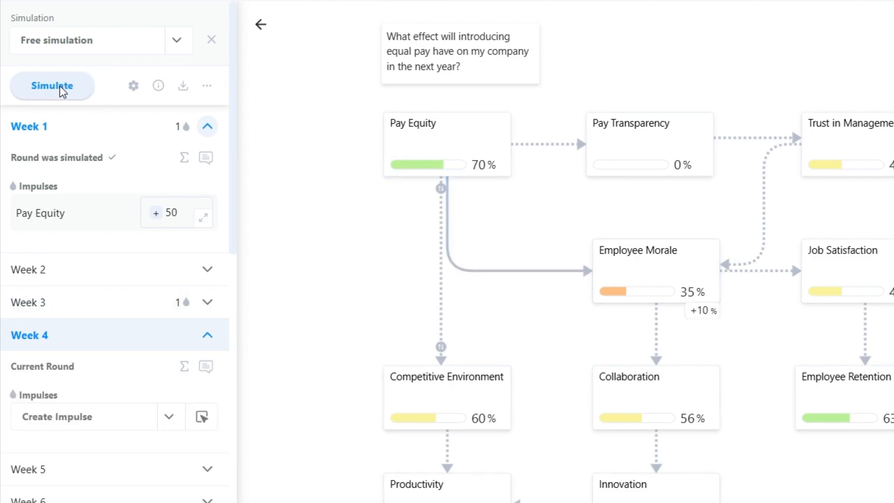
Step: Check the Pay Equity to Employee Morale influence curve again for the effect of the Week 3 impulse
left_click(546, 277)
scroll(742, 351, "down", 3)
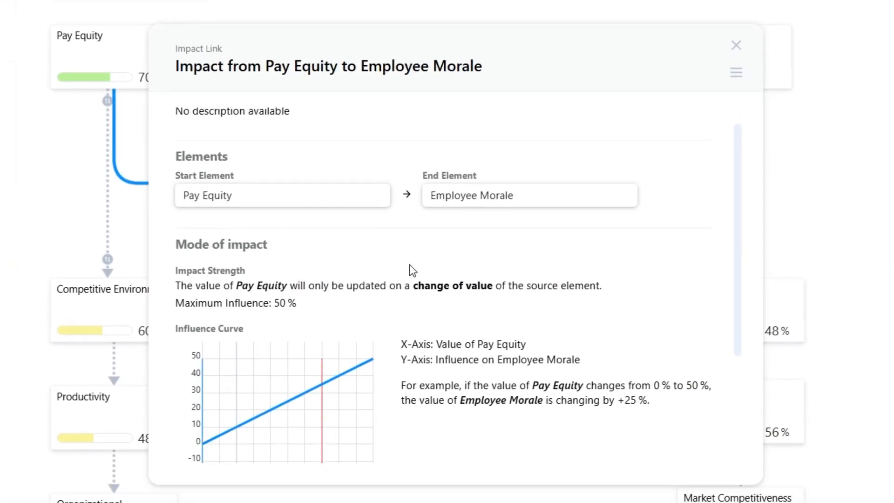
mouse_move(292, 316)
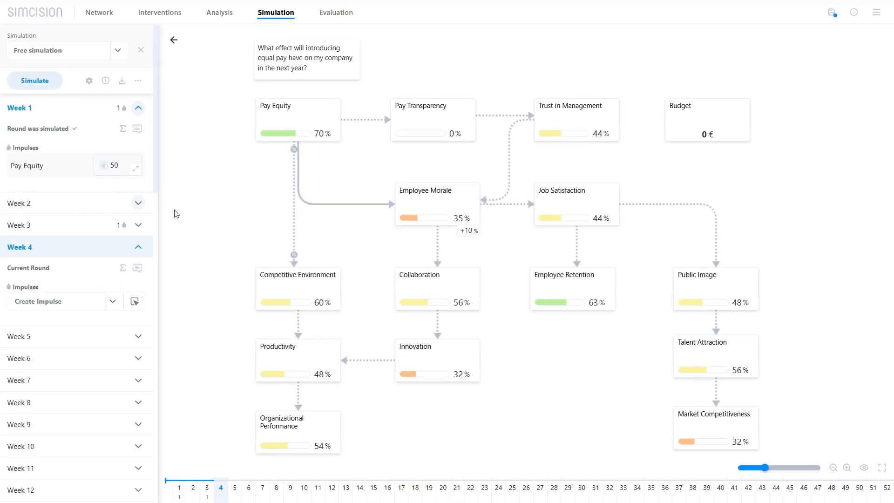
Step: Change the influence curve of the network link from Pay Equity to Employee Morale to Saturation Curve
left_click(97, 12)
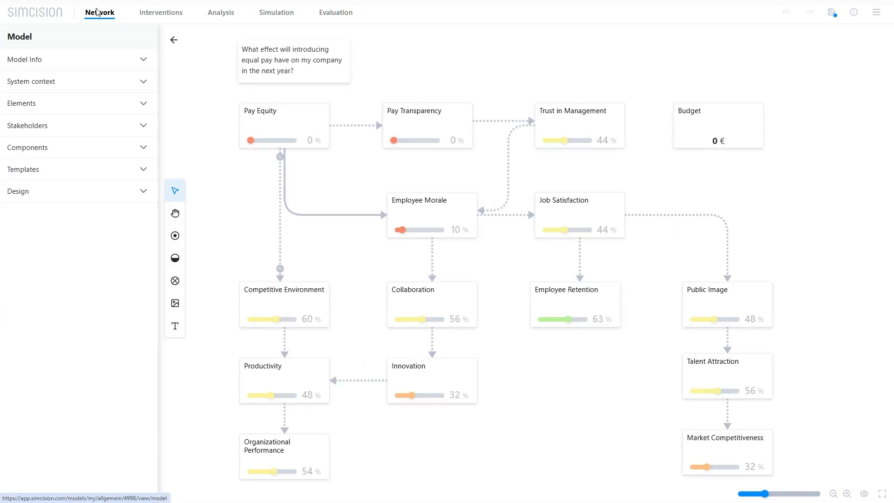
left_click(324, 216)
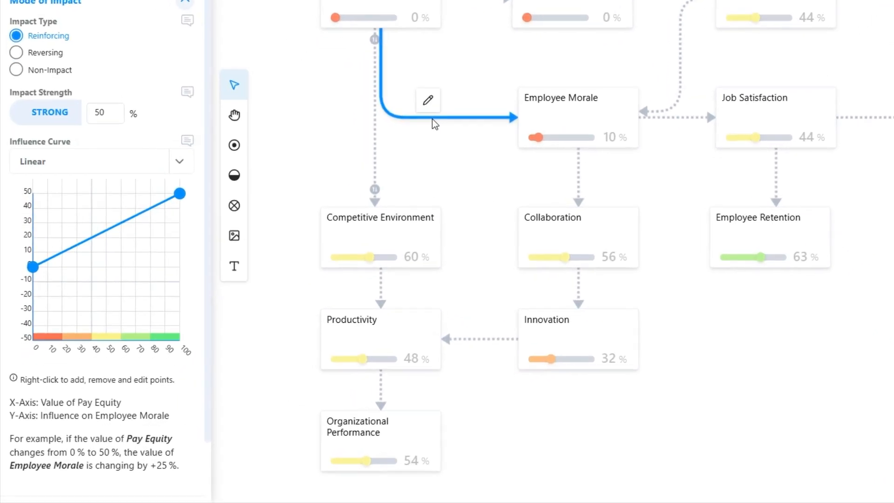
left_click(142, 249)
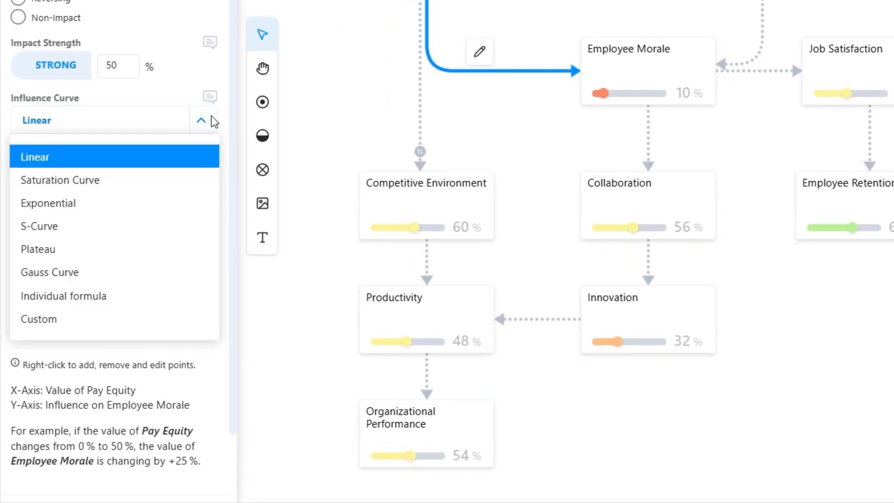
left_click(205, 178)
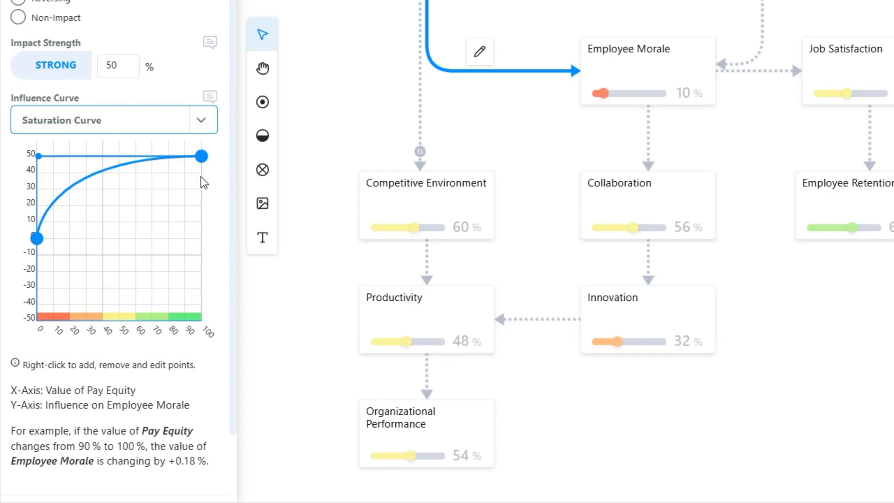
Step: Reshape the saturation curve by moving its start point to 40 | 0, lowering its end point to 30, and adding and adjusting intermediate points
mouse_move(39, 156)
left_mouse_down()
mouse_move(130, 187)
mouse_move(36, 156)
left_mouse_up()
left_click_drag(37, 239, 102, 238)
left_click_drag(202, 156, 201, 189)
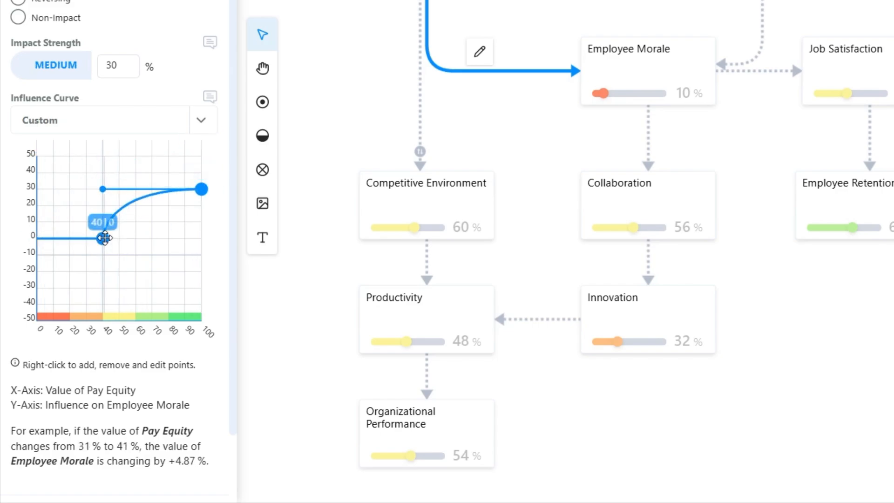
right_click(103, 212)
left_click_drag(102, 238, 70, 189)
left_click(125, 218)
left_click_drag(136, 211, 136, 239)
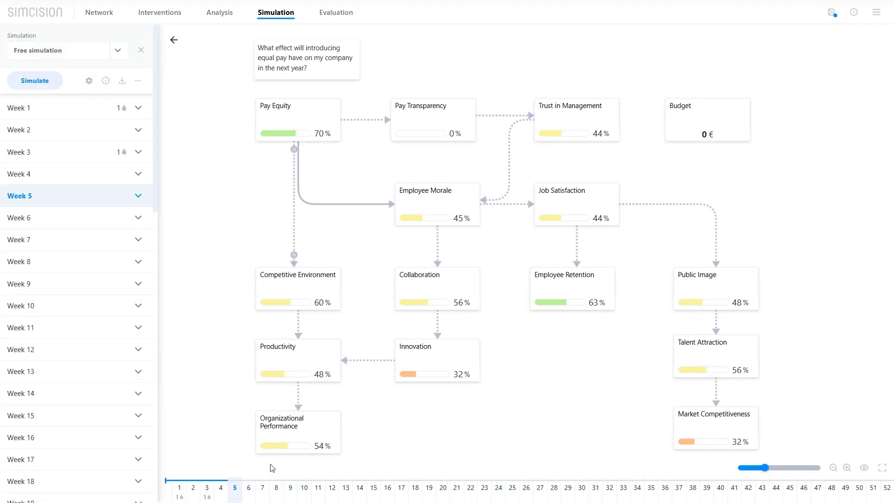
Step: Step through the free simulation's results on the timeline from Week 1 to Week 5
left_click(180, 488)
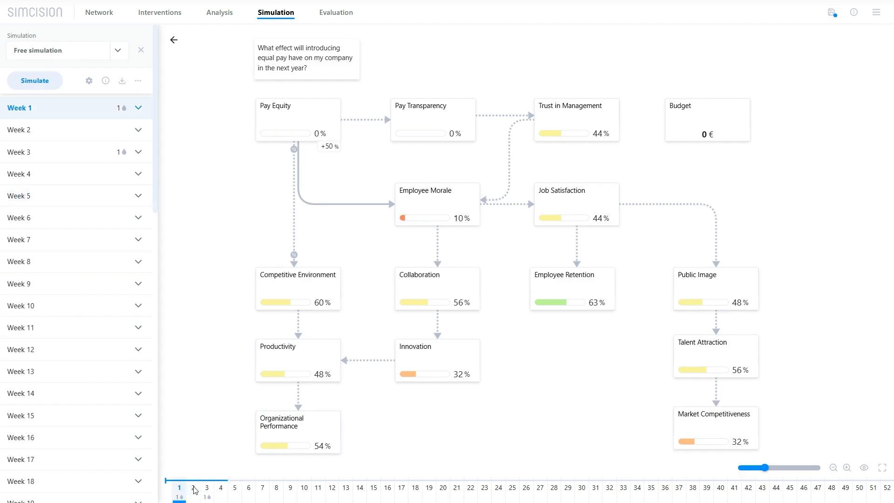
left_click(193, 489)
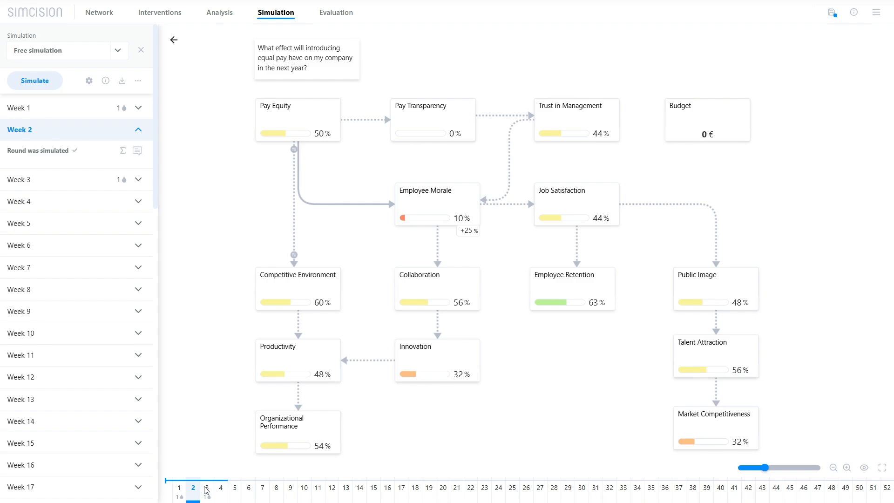
left_click(207, 489)
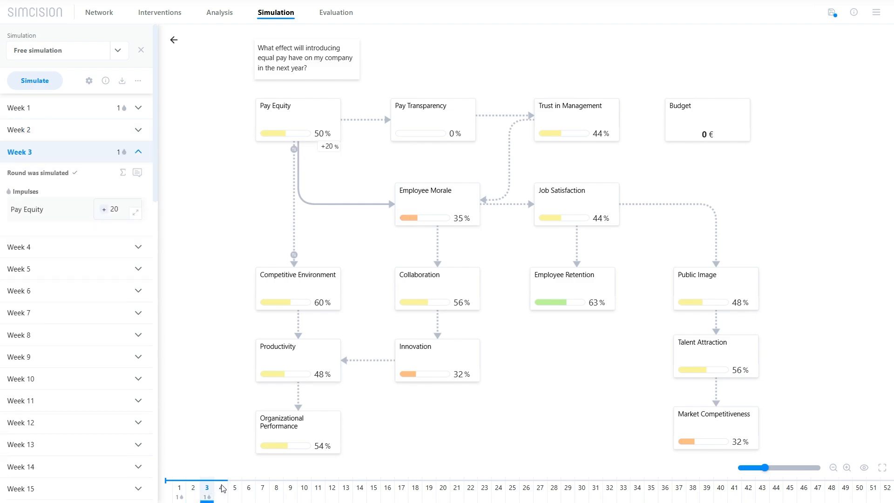
left_click(221, 488)
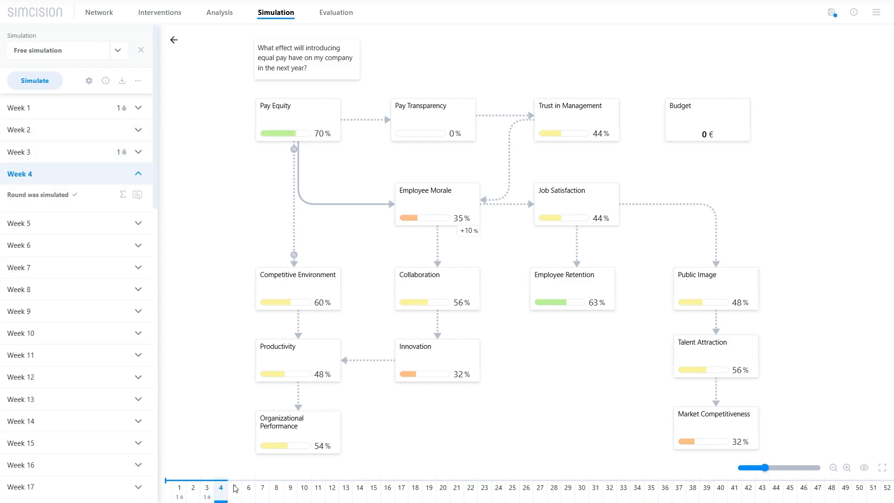
left_click(235, 488)
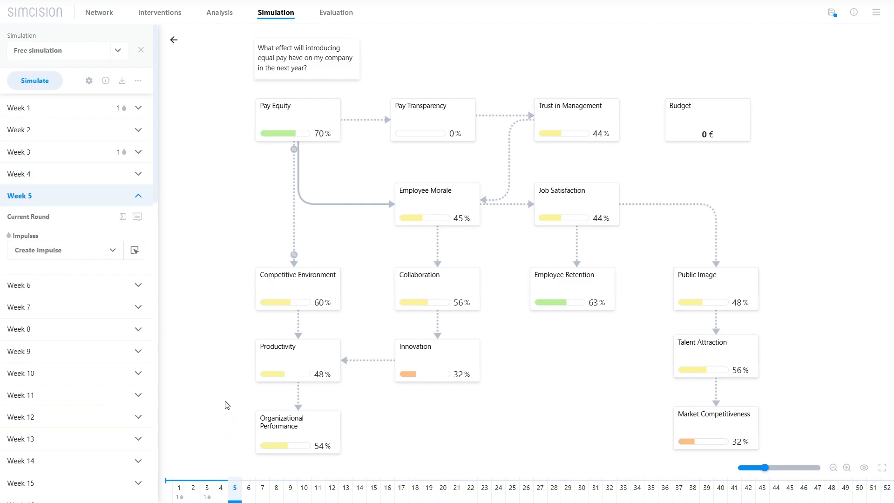
Step: Check the network's system context and set a time delay of 2 weeks on the link from Pay Equity to Employee Morale
left_click(93, 13)
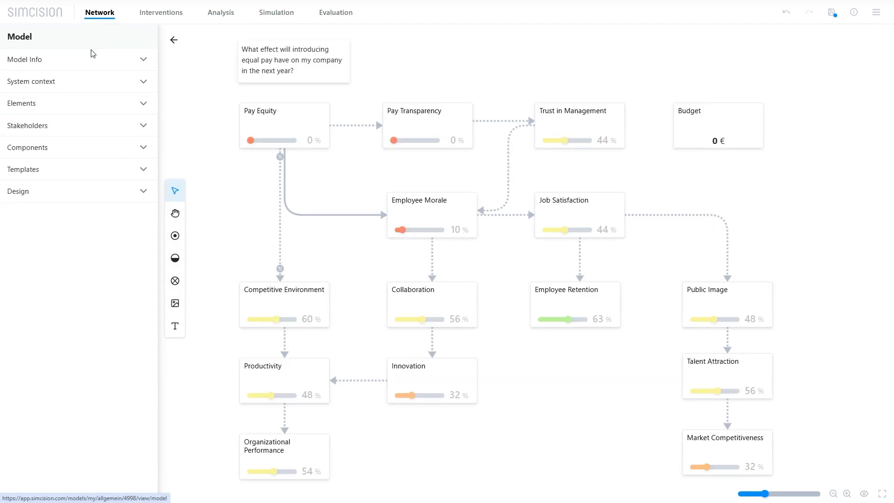
left_click(85, 82)
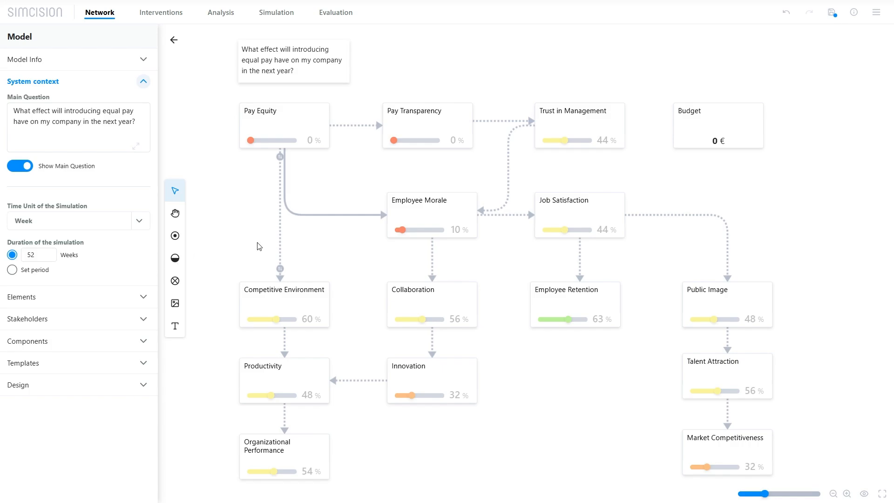
left_click(320, 215)
scroll(105, 408, "down", 3)
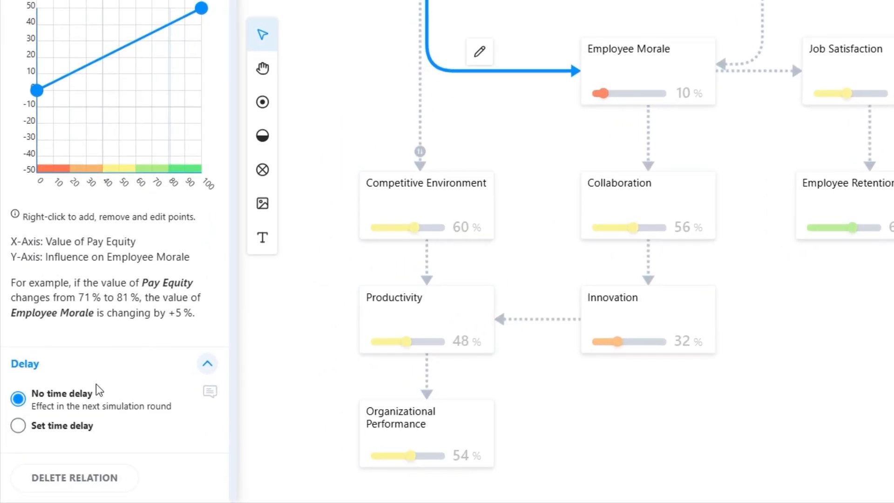
left_click(71, 427)
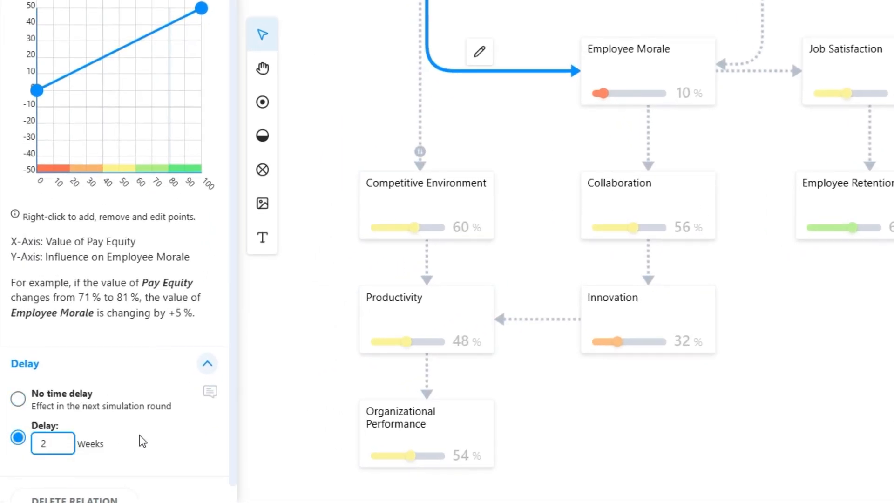